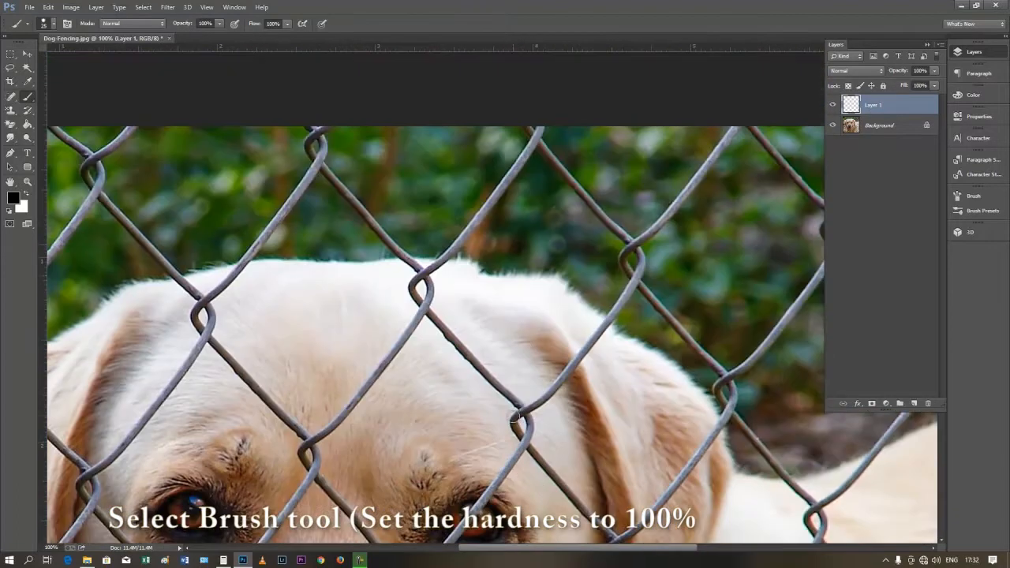
- Paint black Brush strokes on Layer 1 over the zigzag fence wires along the photo's top edge above the dog's head
click(647, 144)
shift+click(572, 236)
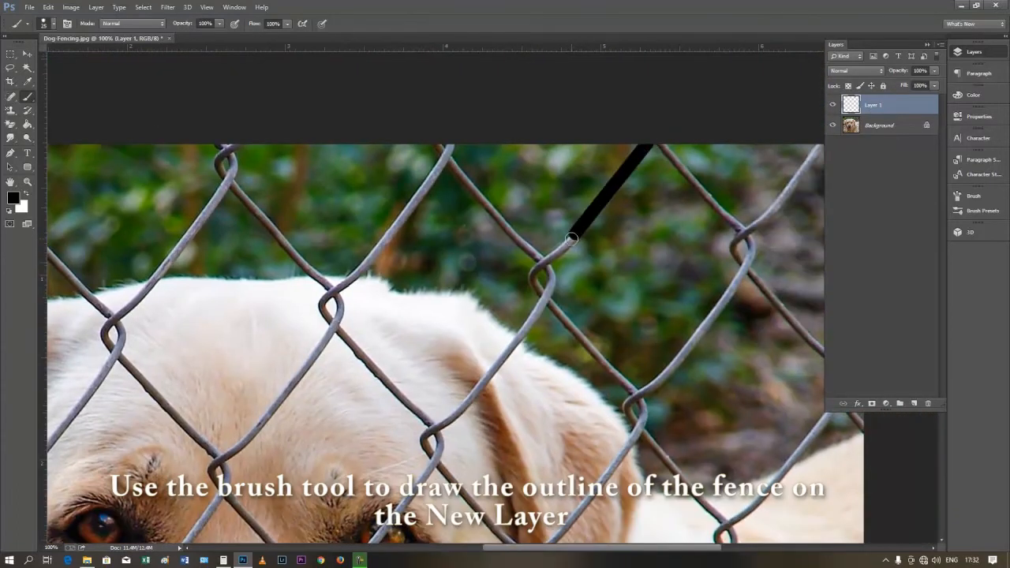
shift+click(547, 262)
shift+click(444, 156)
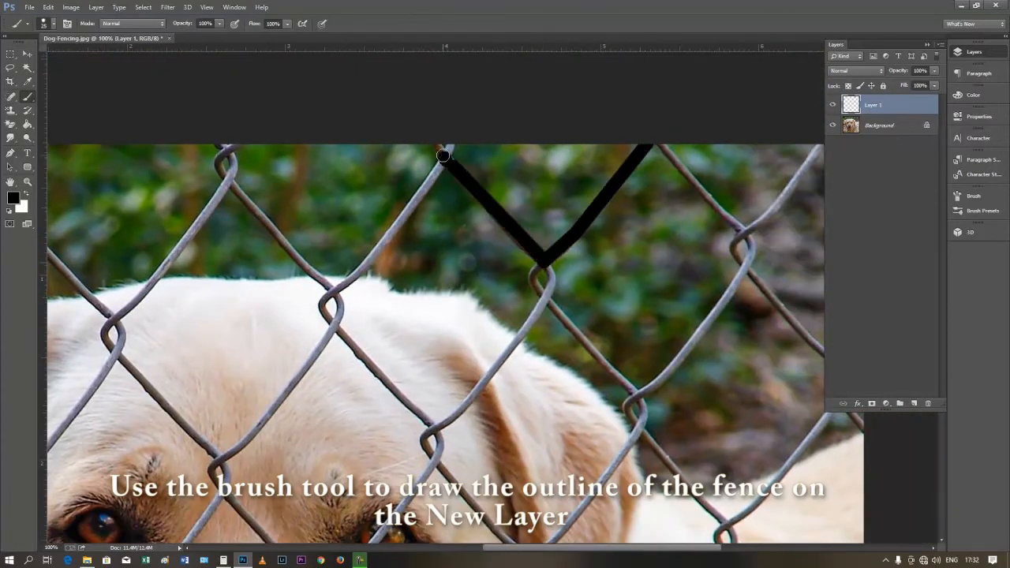
shift+click(366, 269)
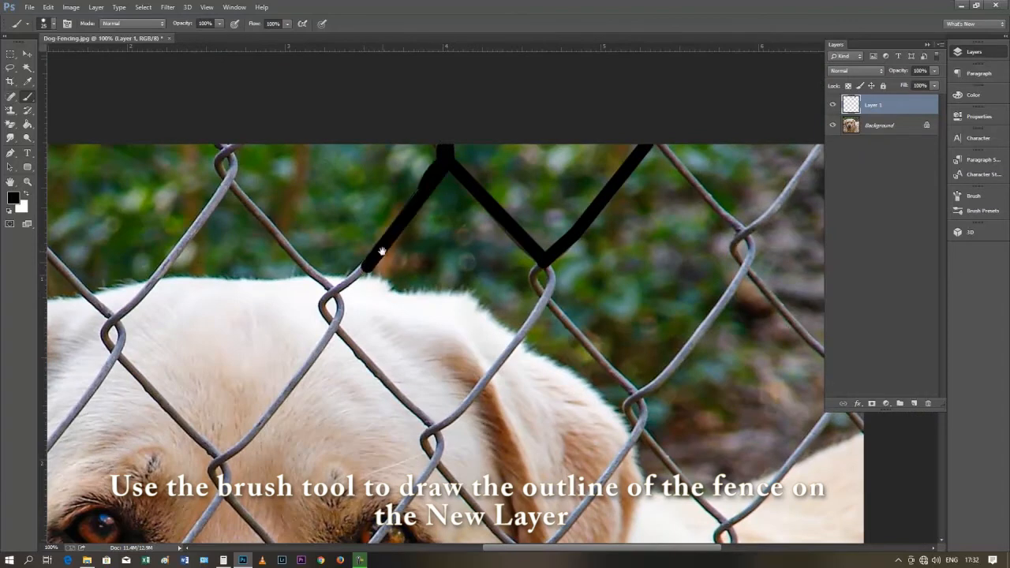
- Trace the fence wires in the photo's upper-right corner in black, down to the first knot and back to the top edge
drag(384, 252, 186, 289)
shift+click(554, 262)
key(ctrl+z)
click(623, 184)
shift+click(578, 248)
shift+click(546, 271)
shift+click(460, 181)
- Outline the upper-right knot, then trace its wire down to the right edge and outline the knot there
mouse_move(550, 276)
mouse_down()
mouse_move(549, 305)
mouse_move(641, 403)
mouse_move(548, 273)
mouse_move(547, 306)
mouse_up()
shift+click(643, 401)
shift+click(664, 385)
drag(563, 339, 552, 228)
mouse_move(635, 296)
mouse_down()
mouse_move(637, 328)
mouse_move(624, 302)
mouse_up()
drag(658, 328, 638, 232)
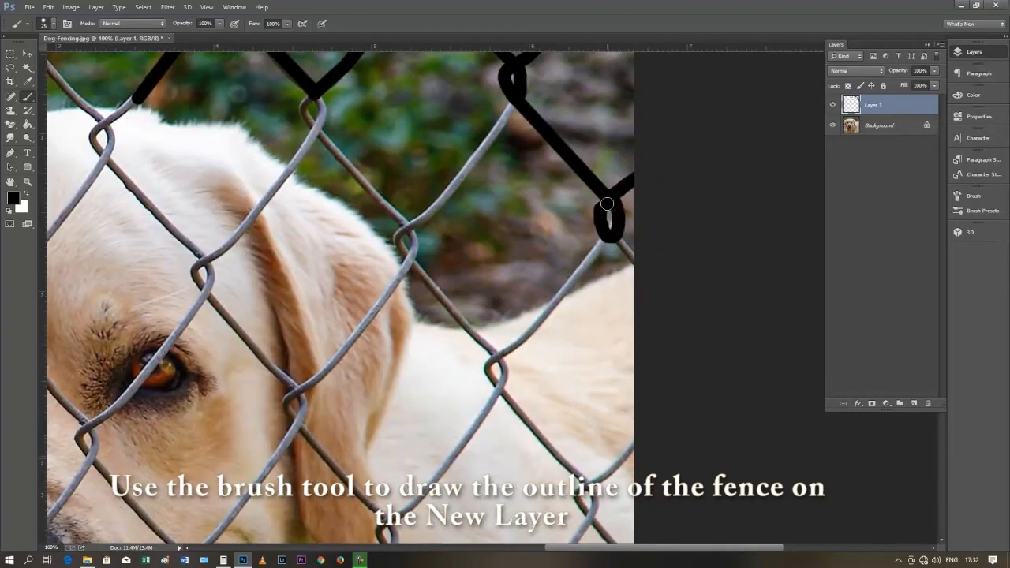
- Trace the fence diamond over the dark background behind the dog's back, including the knot beside its head
shift+click(523, 341)
shift+click(496, 353)
shift+click(411, 262)
mouse_move(411, 262)
mouse_down()
mouse_move(402, 228)
mouse_move(408, 264)
mouse_up()
drag(404, 197, 451, 338)
drag(368, 280, 456, 361)
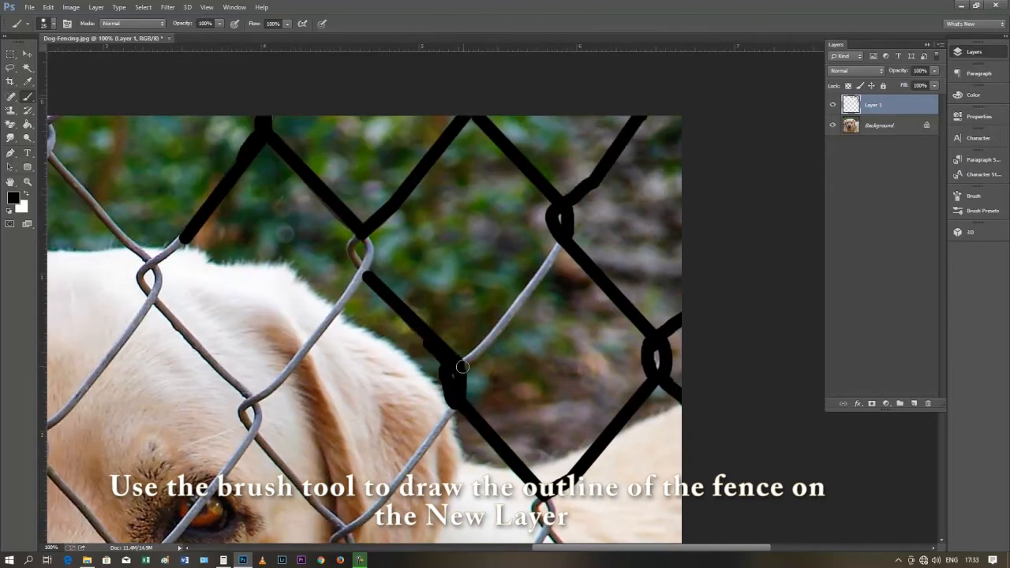
shift+click(556, 250)
drag(557, 249, 462, 371)
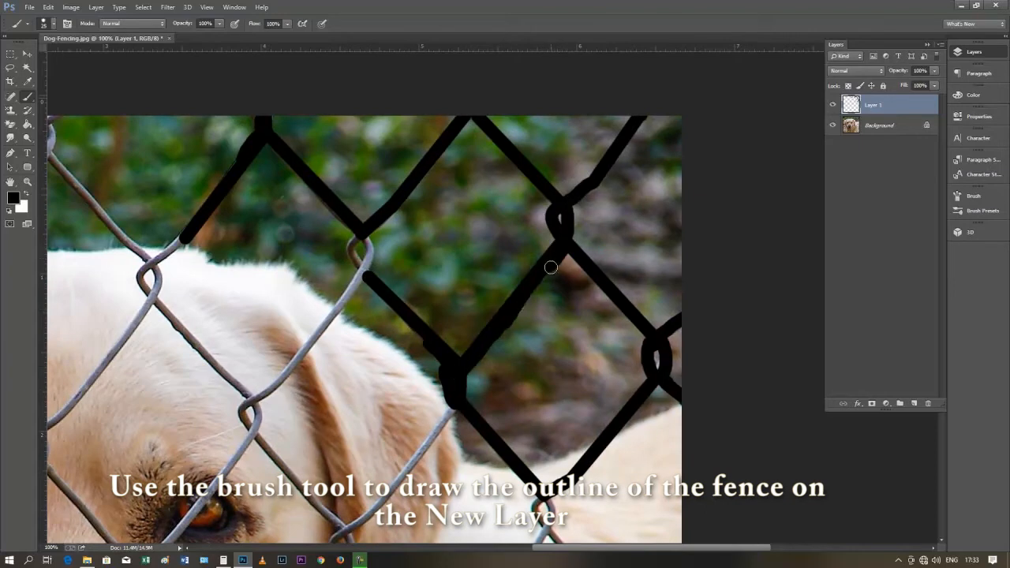
- Trace the knot above the dog's right-side ear and the wires running across the forehead to the top of the head
scroll(511, 262, left, 5)
mouse_move(538, 237)
mouse_down()
mouse_move(538, 277)
mouse_move(531, 235)
mouse_up()
shift+click(469, 365)
mouse_move(469, 365)
mouse_down()
mouse_move(560, 228)
mouse_move(520, 259)
mouse_move(525, 284)
mouse_move(514, 283)
mouse_move(514, 254)
mouse_up()
shift+click(419, 164)
mouse_move(420, 164)
mouse_down()
mouse_move(409, 129)
mouse_move(423, 162)
mouse_up()
- Trace the wires and knots from the top of the head to the photo's top edge and down onto the forehead
mouse_move(453, 102)
mouse_down()
mouse_move(474, 201)
mouse_move(447, 217)
mouse_up()
shift+click(344, 117)
mouse_move(343, 117)
mouse_down()
mouse_move(403, 163)
mouse_move(543, 236)
mouse_move(551, 217)
mouse_move(538, 206)
mouse_move(541, 235)
mouse_move(569, 196)
mouse_up()
drag(571, 195, 557, 196)
shift+click(456, 318)
mouse_move(456, 317)
mouse_down()
mouse_move(453, 358)
mouse_move(444, 349)
mouse_move(450, 323)
mouse_up()
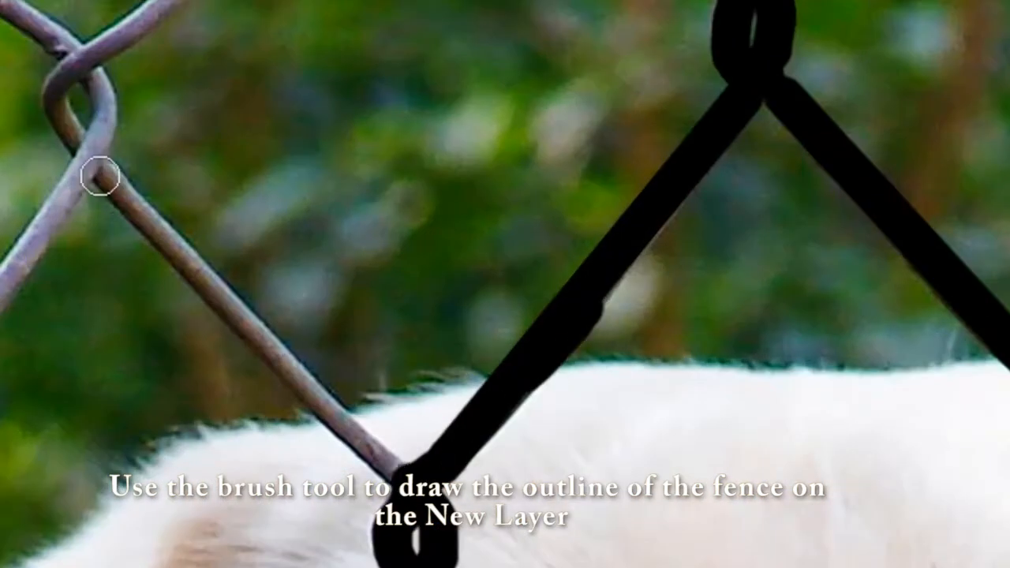
- Trace the wires and knots over the green background in the photo's upper-left corner
shift+click(99, 169)
drag(99, 169, 734, 266)
click(835, 62)
shift+click(688, 171)
mouse_move(737, 168)
mouse_down()
mouse_move(732, 262)
mouse_move(687, 177)
mouse_up()
click(694, 146)
shift+click(578, 54)
click(204, 45)
shift+click(129, 149)
- Trace the wires meeting above the dog's left-side ear and outline the knot, redoing the stroke from the upper knot
drag(246, 249, 166, 0)
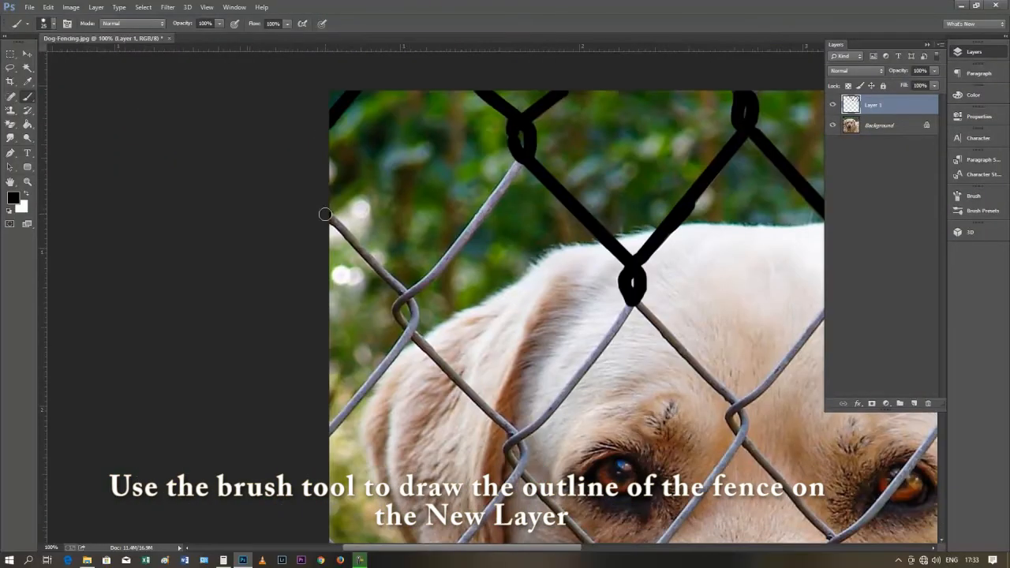
shift+click(402, 292)
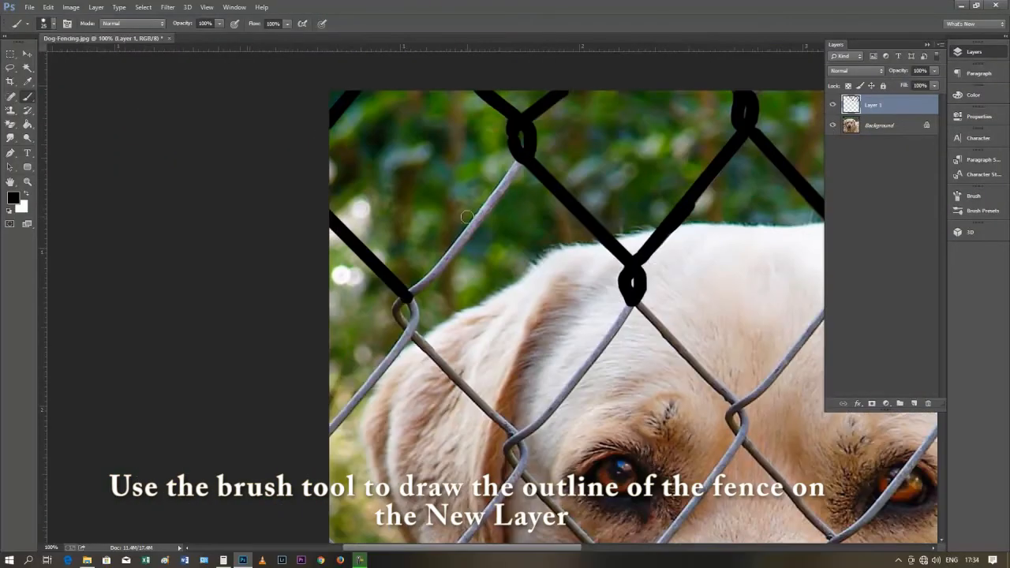
shift+click(519, 163)
key(ctrl+alt+z)
key(ctrl+alt+z)
mouse_move(510, 179)
mouse_down()
mouse_move(448, 259)
mouse_move(522, 164)
mouse_move(411, 296)
mouse_move(437, 271)
mouse_move(421, 278)
mouse_move(438, 225)
mouse_move(377, 131)
mouse_move(373, 167)
mouse_up()
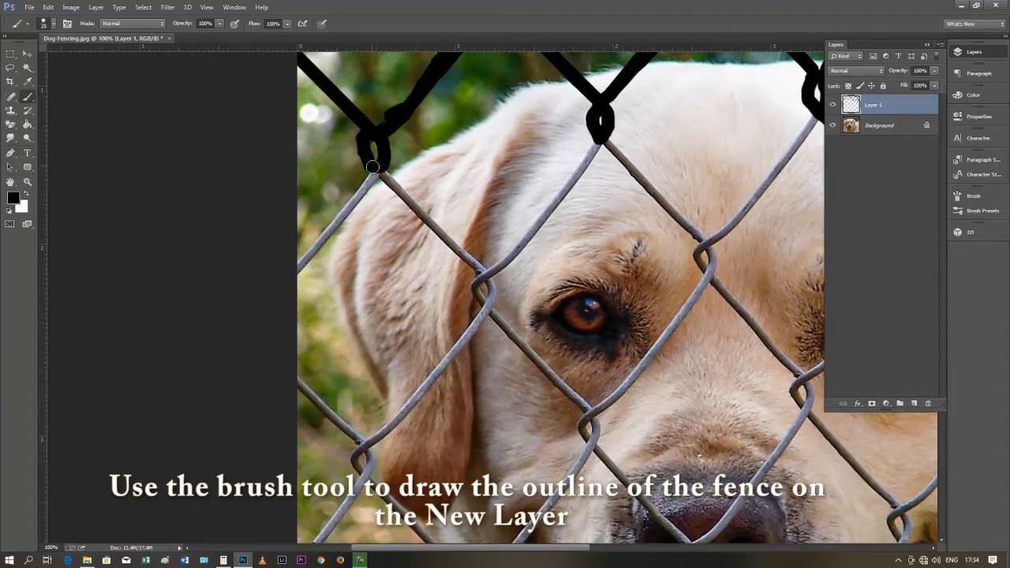
- Trace the wires crossing the left-side ear, from the photo's left edge up to the forehead knot
shift+click(304, 275)
drag(341, 218, 375, 168)
shift+click(484, 276)
mouse_move(483, 276)
mouse_down()
mouse_move(489, 311)
mouse_move(481, 280)
mouse_move(483, 305)
mouse_move(487, 274)
mouse_move(600, 142)
mouse_up()
drag(626, 181, 507, 124)
- Trace the wires from the forehead to the knot between the dog's eyes and cover that knot
click(491, 86)
shift+click(586, 187)
drag(589, 186, 634, 141)
shift+click(700, 62)
mouse_move(708, 134)
mouse_down()
mouse_move(649, 95)
mouse_move(651, 85)
mouse_up()
mouse_move(531, 134)
mouse_down()
mouse_move(534, 153)
mouse_move(526, 130)
mouse_up()
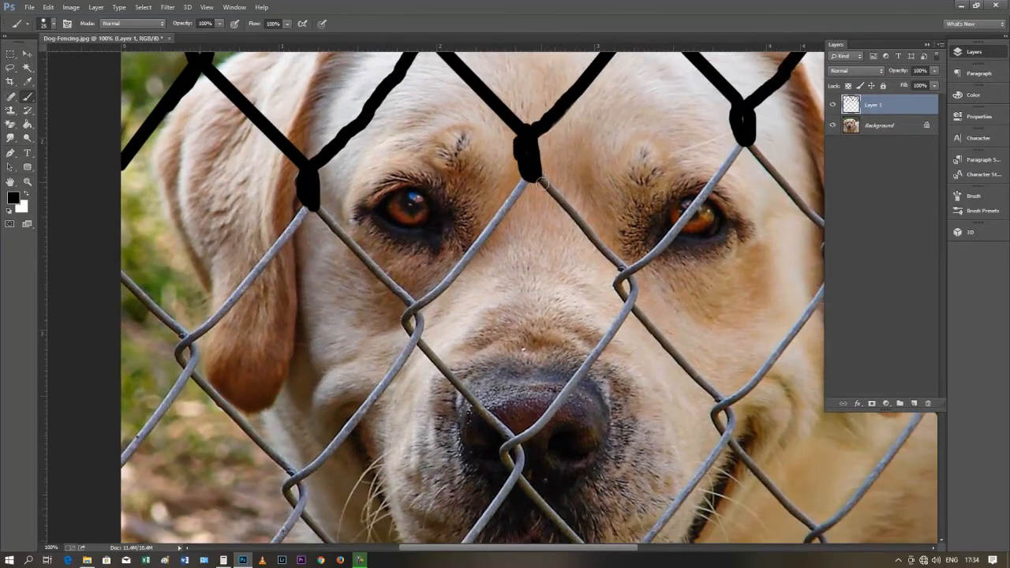
- Trace the wire down the bridge of the nose and the two wires meeting on the dog's nose
shift+click(624, 270)
drag(624, 270, 631, 308)
shift+click(546, 416)
drag(546, 416, 517, 442)
drag(505, 431, 415, 340)
drag(456, 389, 448, 372)
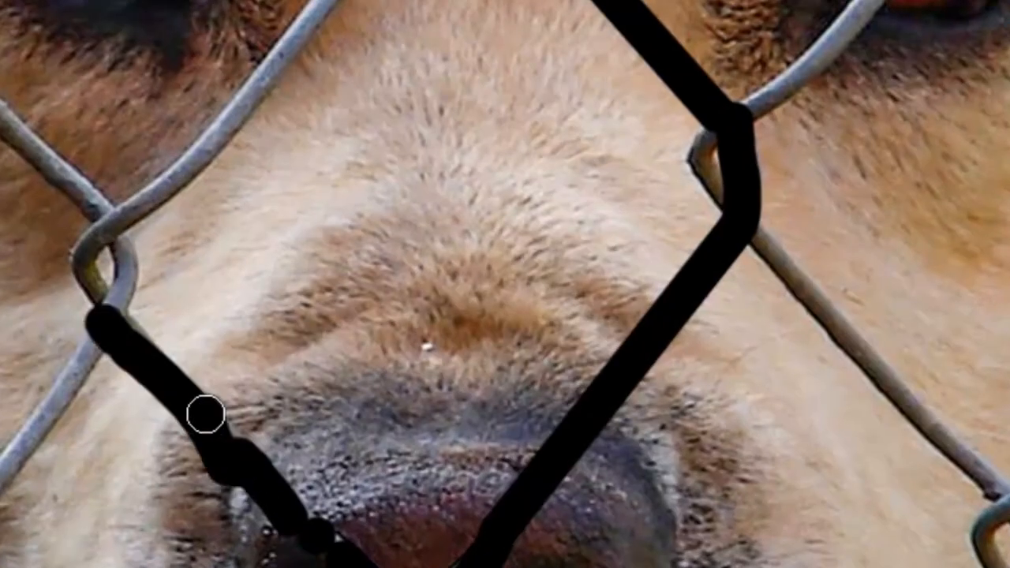
- Cover the knot below the left-side eye and trace the wires rising from it on both sides of that eye
mouse_move(113, 328)
mouse_down()
mouse_move(84, 260)
mouse_move(118, 307)
mouse_up()
click(97, 200)
shift+click(2, 108)
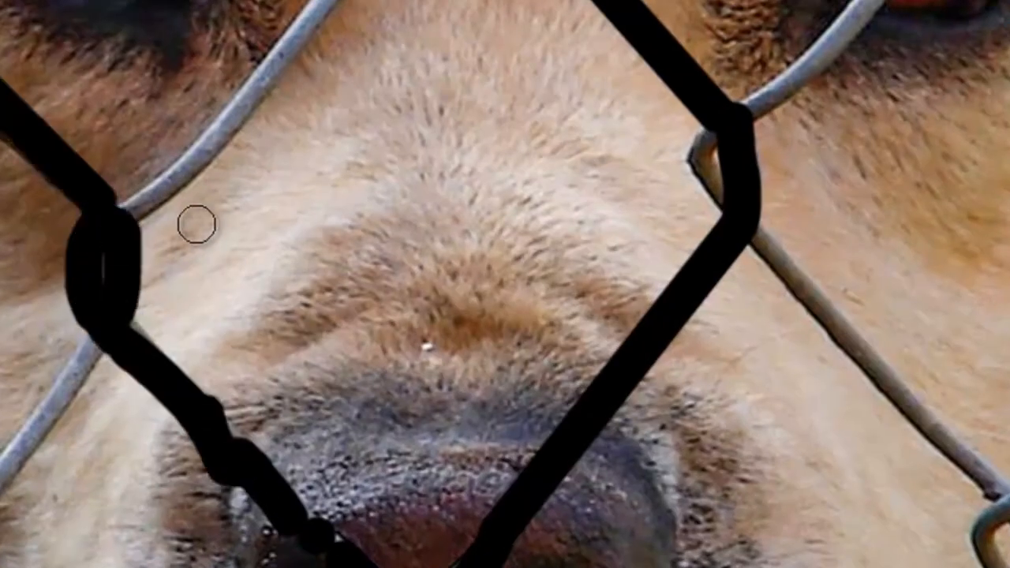
shift+click(240, 101)
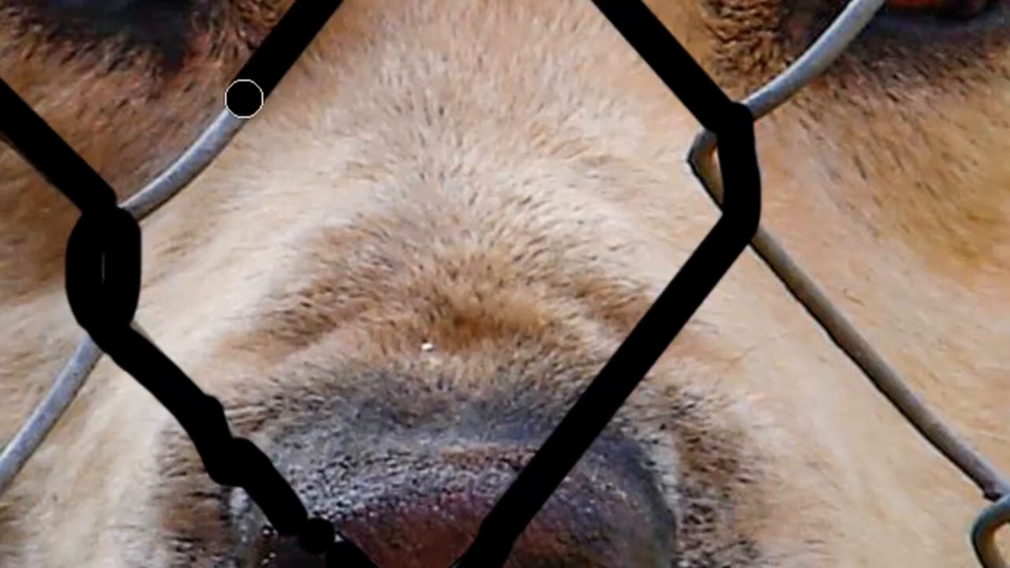
drag(241, 101, 104, 218)
- Close the knot beside the nose bridge and trace the wires crossing the right-side eye and ear
mouse_move(701, 146)
mouse_down()
mouse_move(702, 180)
mouse_move(749, 236)
mouse_up()
drag(751, 382, 622, 450)
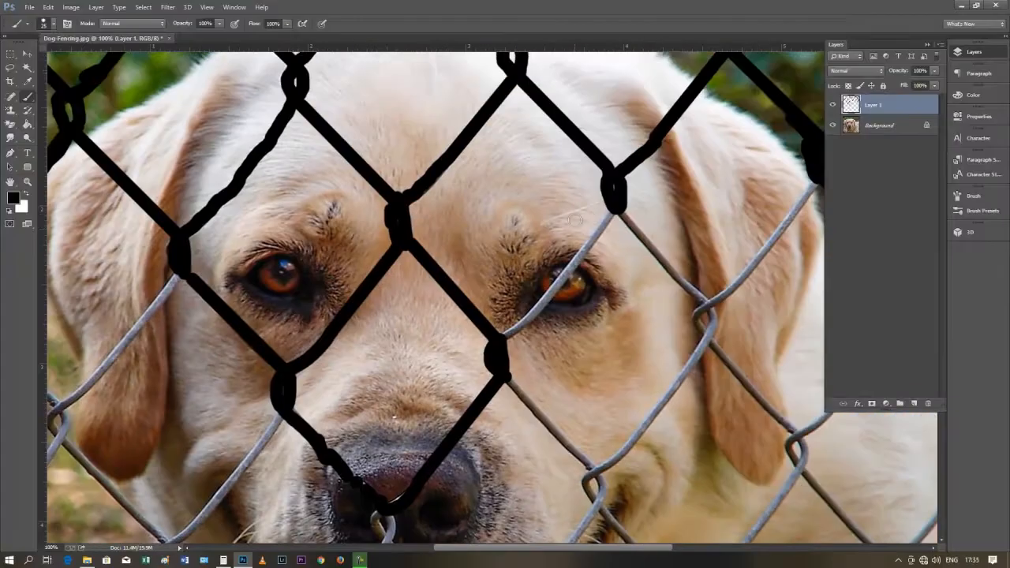
drag(617, 215, 501, 337)
drag(606, 257, 478, 194)
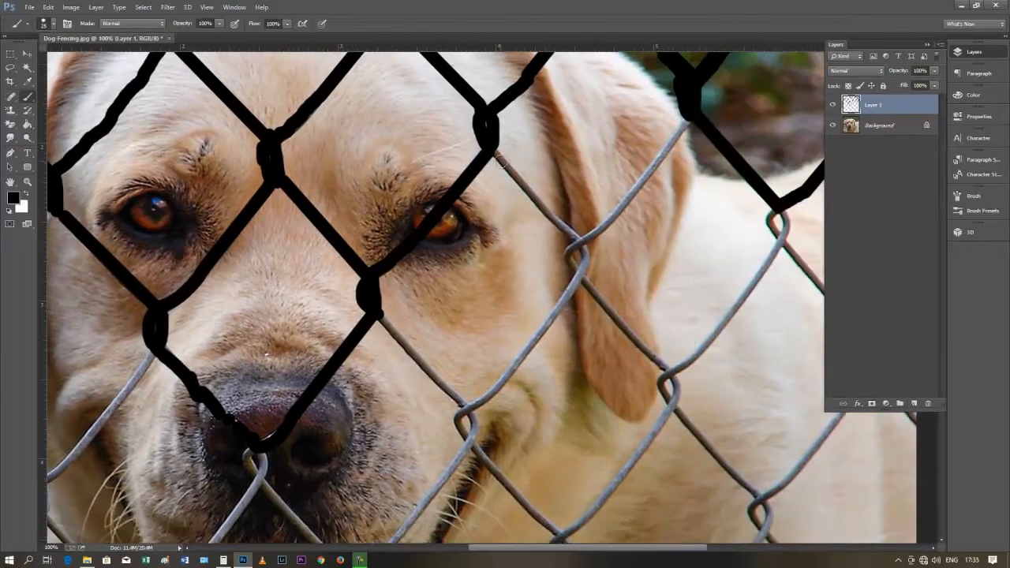
shift+click(580, 239)
shift+click(686, 127)
drag(641, 183, 590, 237)
- Outline the knot on the dog's back and trace the wires from it toward the photo's right edge
drag(629, 284, 500, 249)
drag(645, 180, 658, 173)
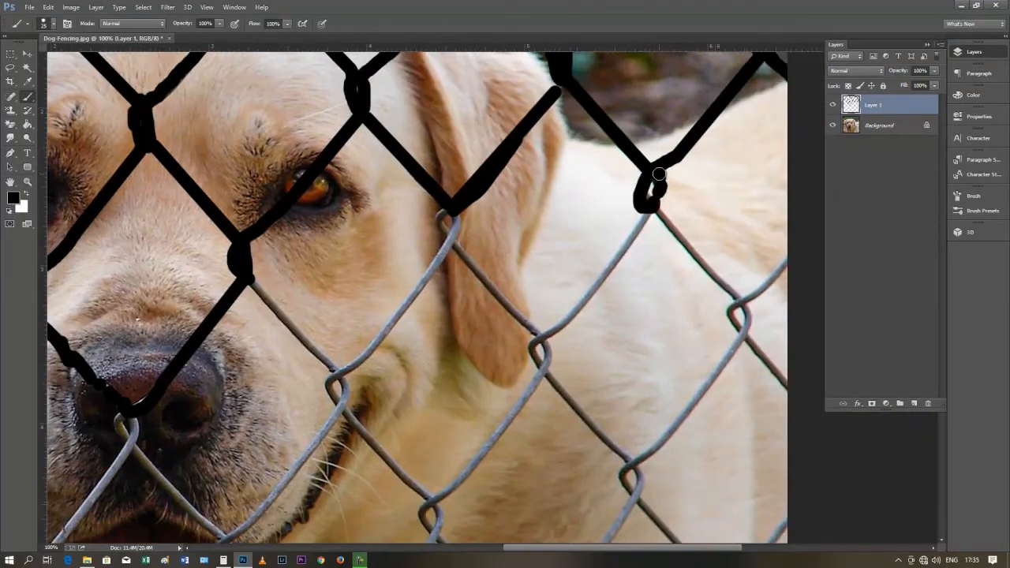
shift+click(736, 295)
shift+click(785, 260)
mouse_move(745, 299)
mouse_down()
mouse_move(746, 340)
mouse_move(735, 315)
mouse_move(751, 344)
mouse_move(716, 149)
mouse_up()
- Trace the wires along the photo's right edge over the dog's side, including the lower knot's straight side
shift+click(798, 394)
shift+click(620, 238)
shift+click(701, 376)
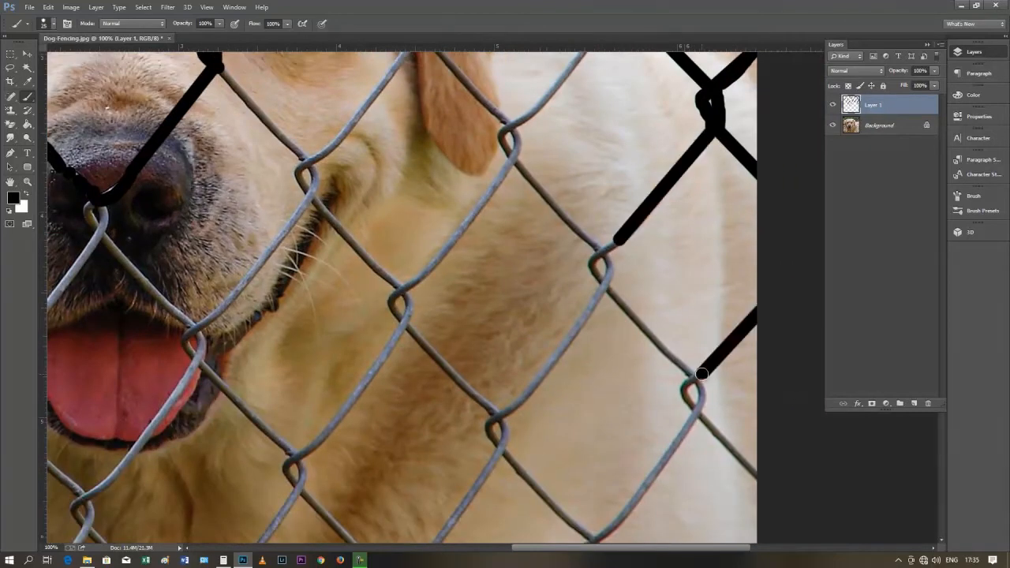
shift+click(700, 410)
shift+click(760, 482)
drag(750, 485, 729, 265)
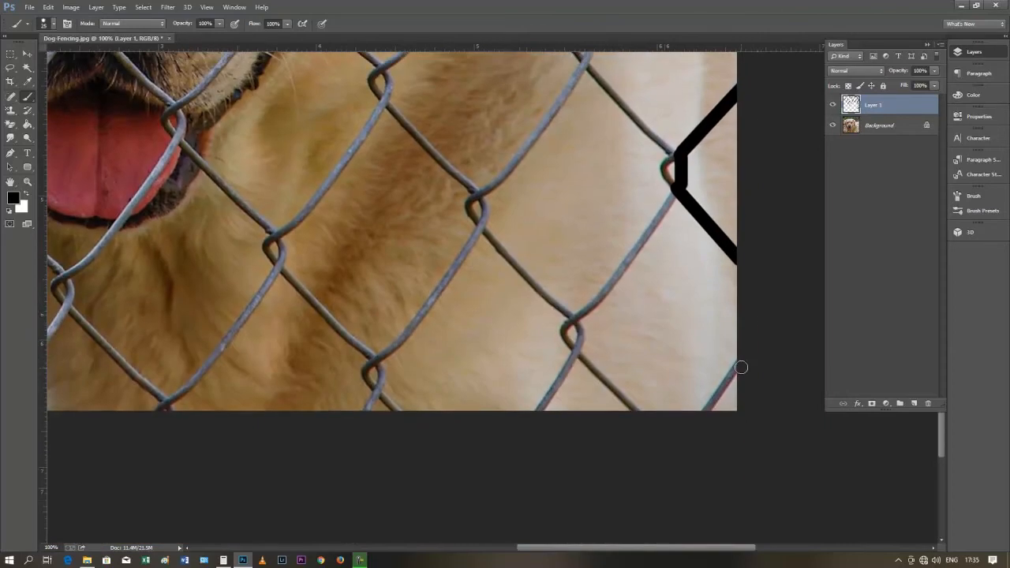
- Trace the short wire segments running into the photo's bottom edge in the lower-right corner
shift+click(708, 411)
click(637, 412)
shift+click(577, 354)
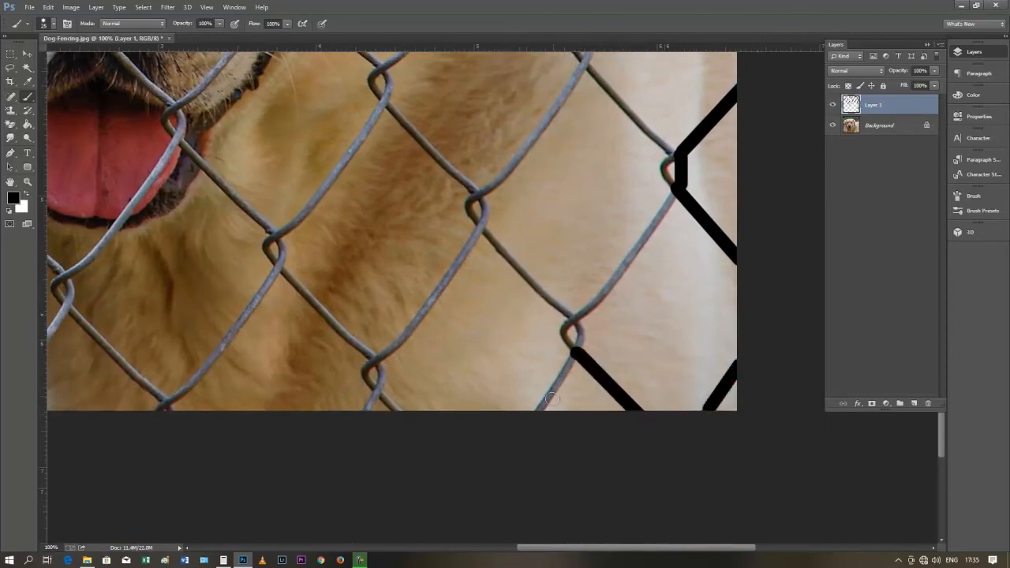
shift+click(539, 414)
- Trace the wires rising from the bottom edge over the dog's flank toward the knots on its side
mouse_move(378, 382)
mouse_down()
mouse_move(378, 359)
mouse_move(416, 328)
mouse_move(469, 245)
mouse_move(479, 201)
mouse_up()
shift+click(97, 364)
shift+click(306, 111)
shift+click(377, 5)
shift+click(624, 248)
click(565, 186)
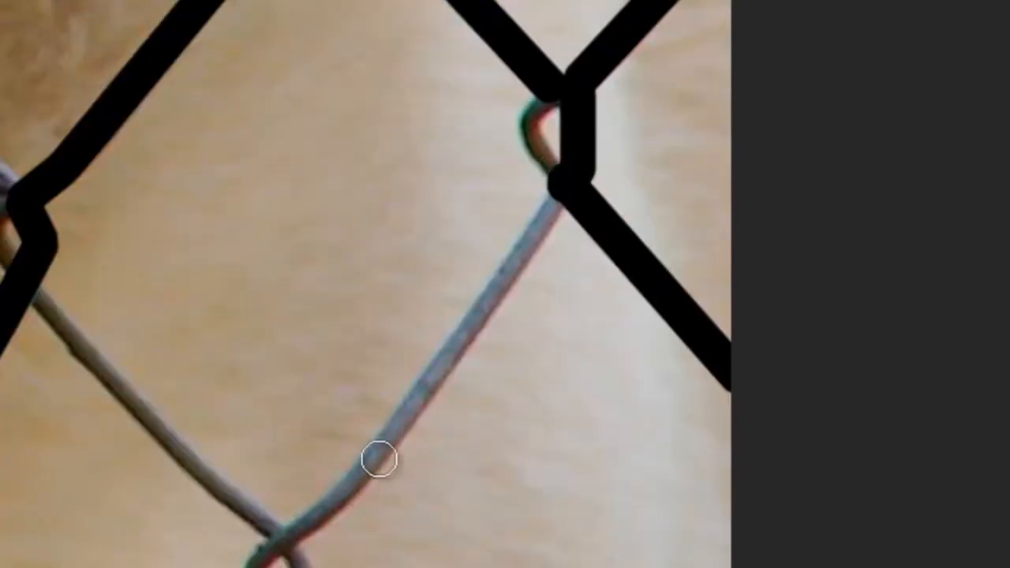
- Trace the V of wires down to the lower-right knot and back up across the dog's flank to the chest
shift+click(392, 435)
shift+click(291, 526)
shift+click(170, 396)
shift+click(82, 284)
shift+click(37, 228)
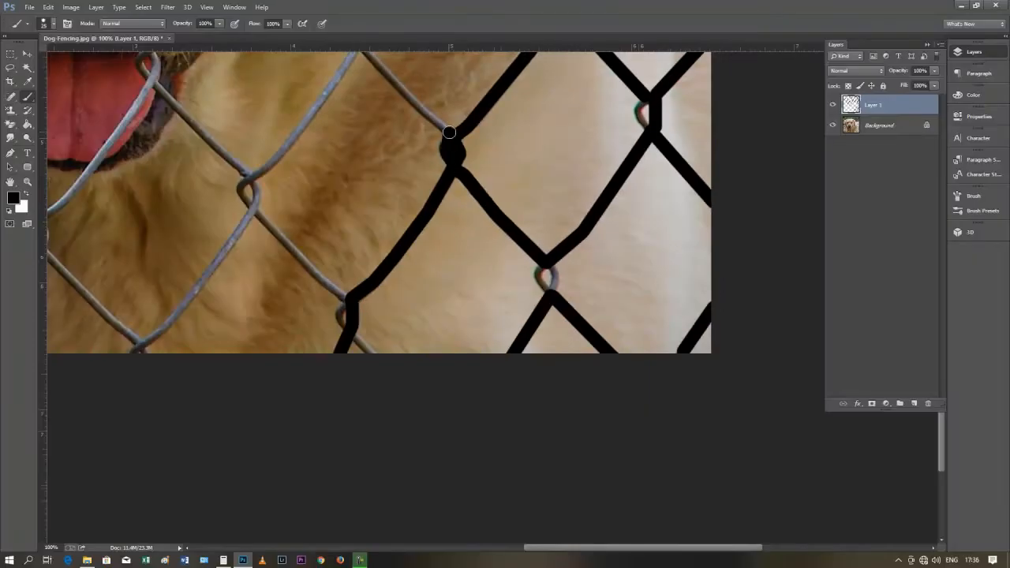
shift+click(371, 60)
- Outline both sides of the knot above the bottom edge in the photo's lower-right area
click(554, 264)
shift+click(556, 295)
shift+click(544, 295)
shift+click(541, 262)
drag(463, 212, 598, 390)
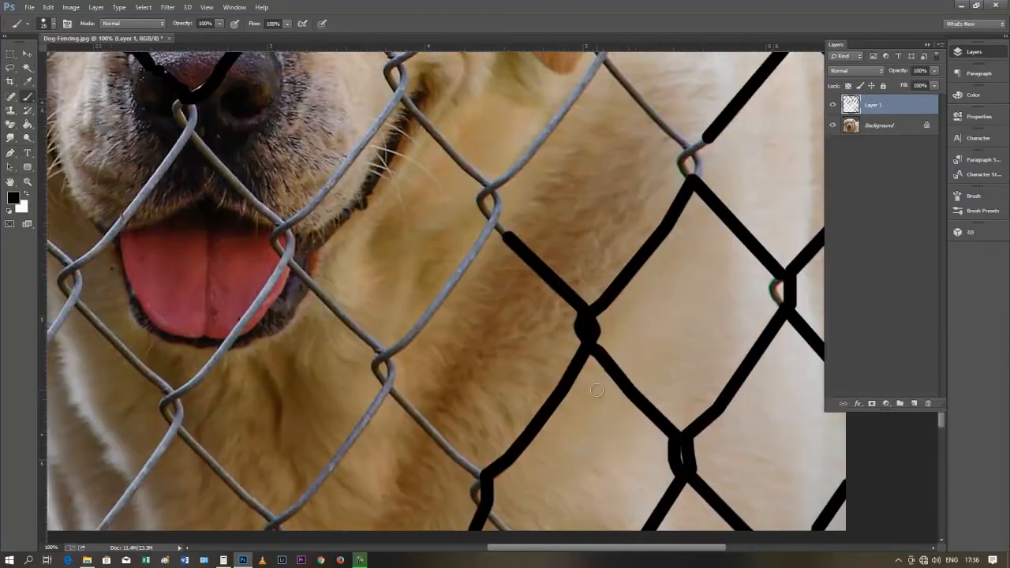
- Trace the wires and knots from the dog's chest past the edge of the mouth up to the cheek knot
mouse_move(507, 236)
mouse_down()
mouse_move(491, 188)
mouse_move(491, 225)
mouse_move(395, 353)
mouse_move(378, 358)
mouse_move(387, 386)
mouse_move(376, 344)
mouse_move(287, 256)
mouse_move(284, 225)
mouse_move(282, 257)
mouse_up()
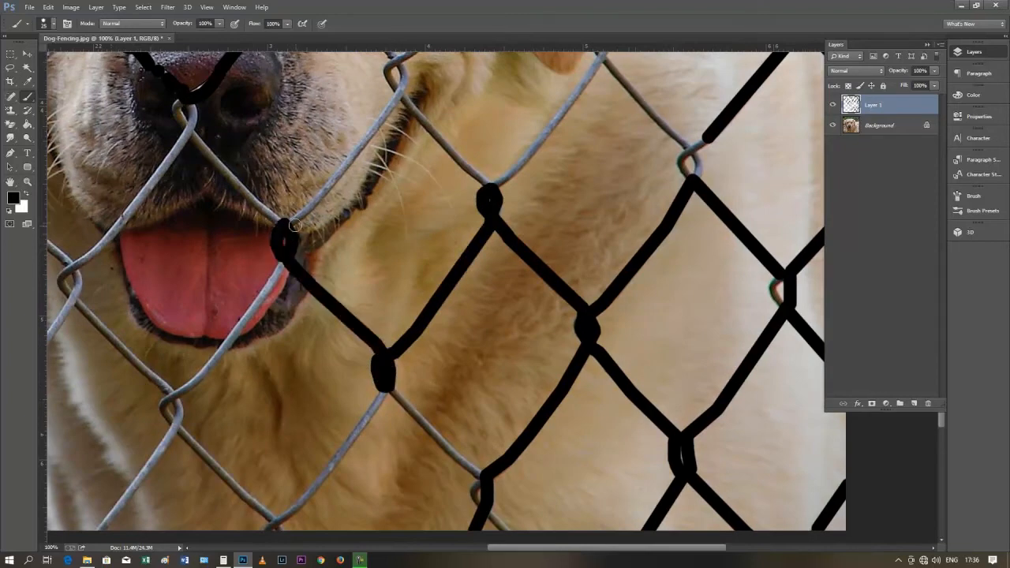
shift+click(346, 161)
shift+click(391, 109)
shift+click(404, 89)
mouse_move(404, 86)
mouse_down()
mouse_move(444, 227)
mouse_move(442, 250)
mouse_up()
- Trace the wire from the cheek knot down to the chest and up to the knot below the right-side ear
shift+click(444, 228)
shift+click(525, 343)
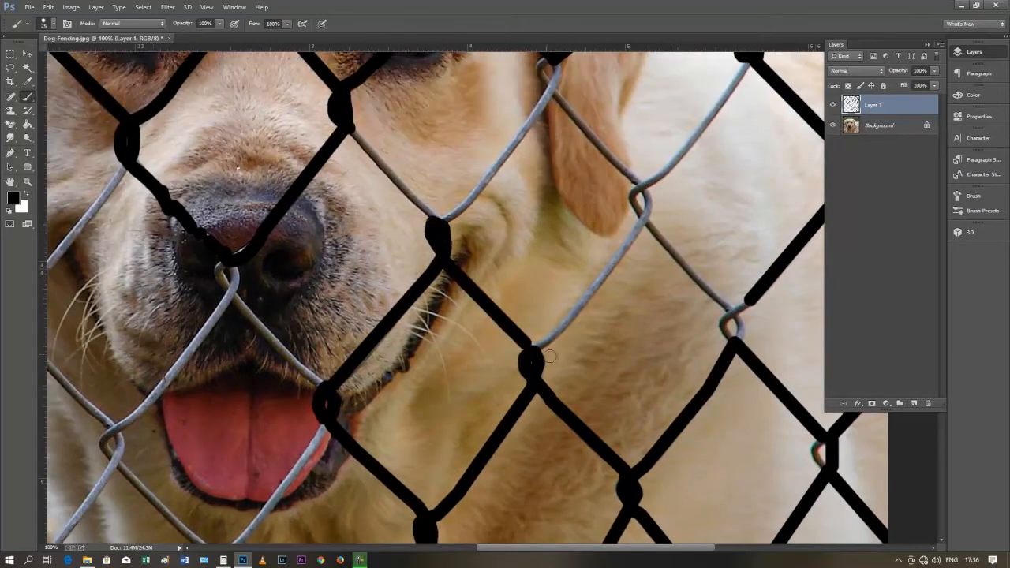
shift+click(586, 301)
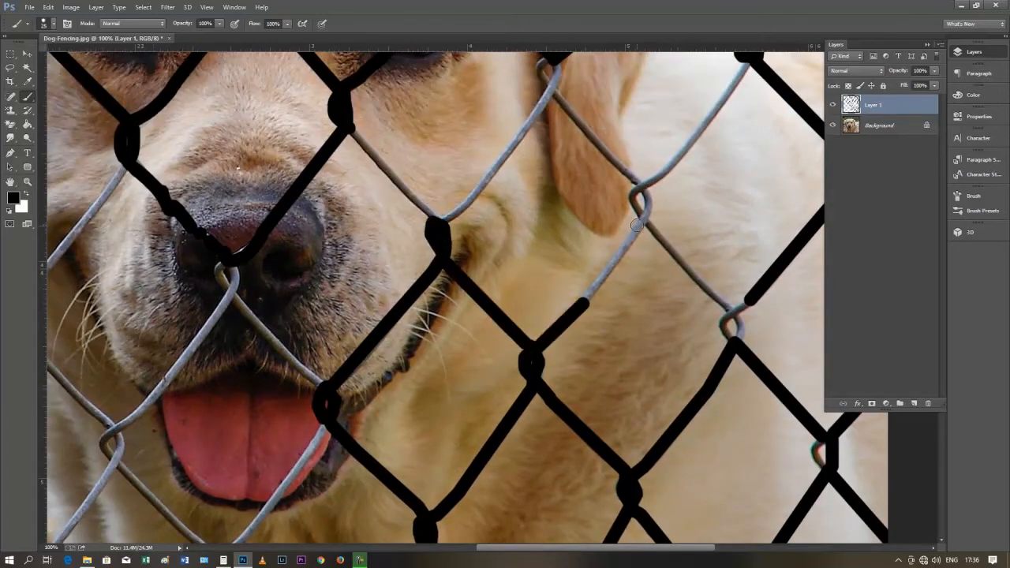
drag(645, 203, 640, 188)
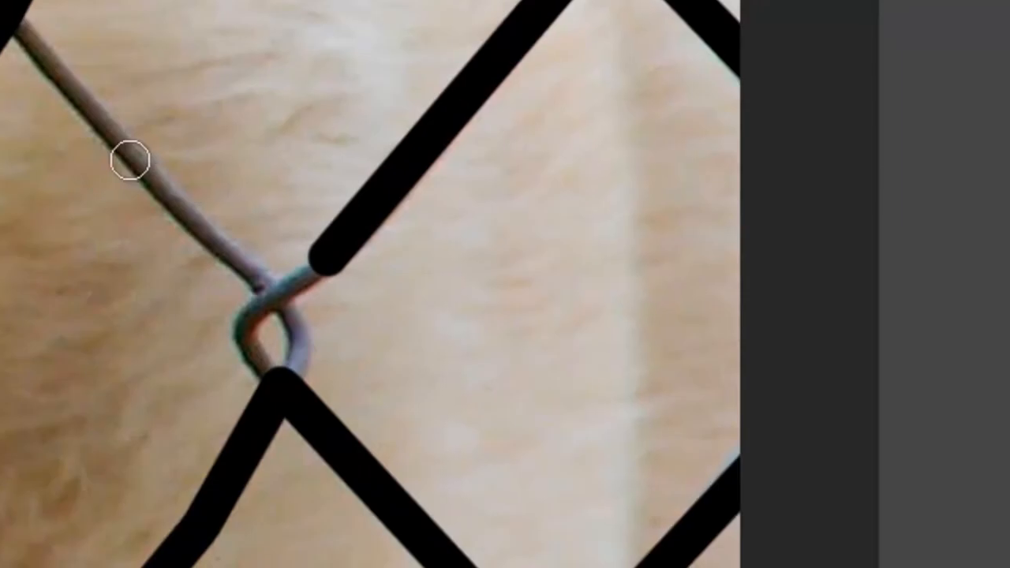
- Trace the wire from the ear-tip knot across the dog's side and outline the knot at its lower end
click(27, 32)
shift+click(274, 296)
shift+click(308, 274)
shift+click(296, 325)
shift+click(292, 369)
shift+click(261, 376)
shift+click(253, 314)
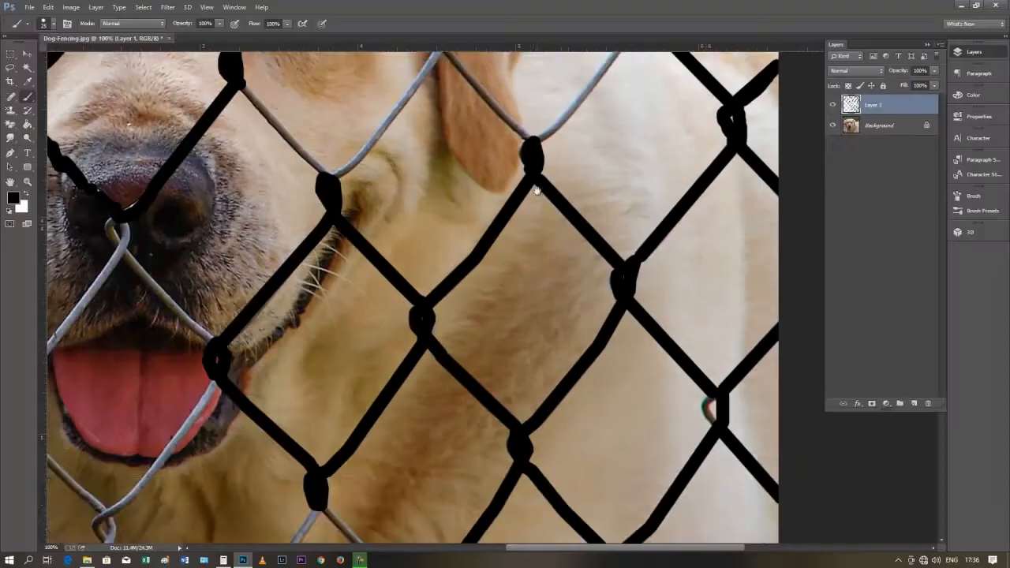
- Trace the remaining wires and knot around the right-side ear, linking the back, cheek and nose strokes
drag(536, 182, 507, 399)
drag(517, 359, 612, 238)
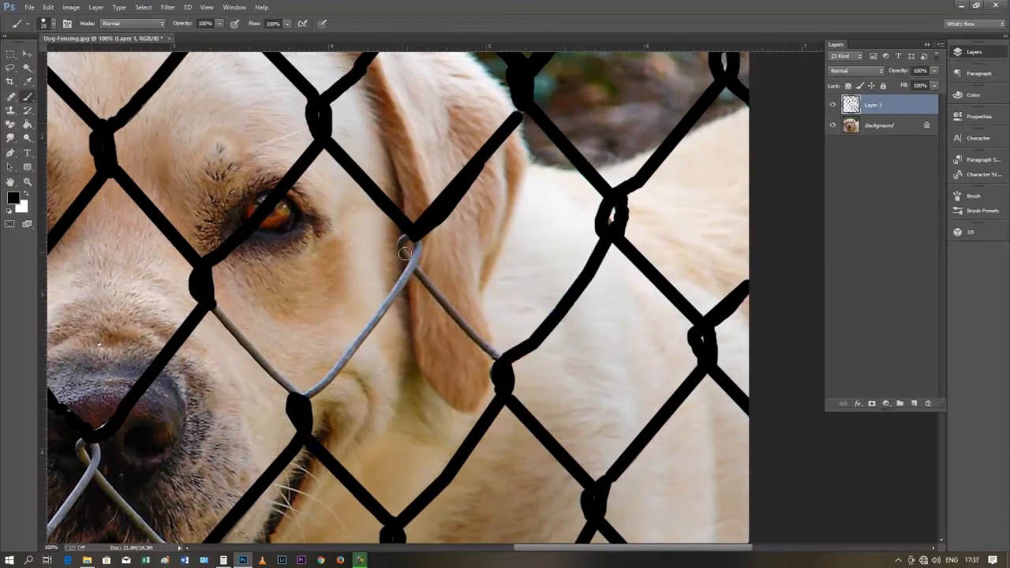
drag(410, 242, 405, 273)
shift+click(347, 361)
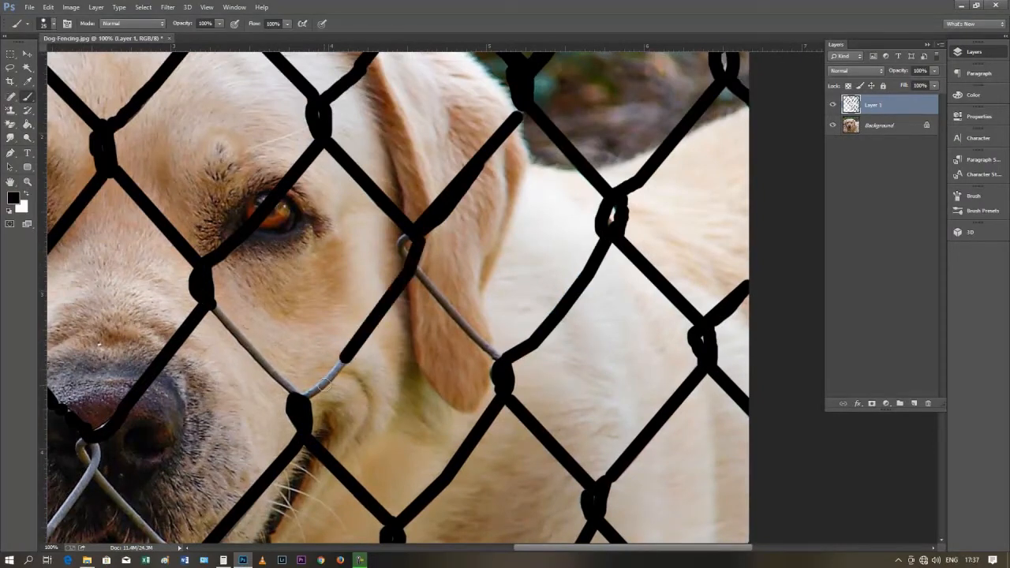
drag(348, 361, 307, 393)
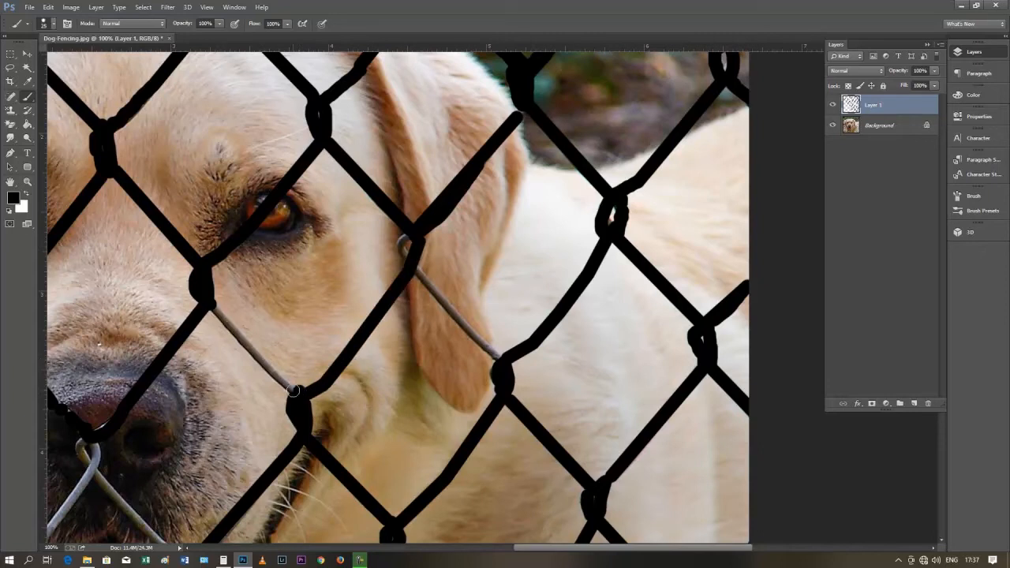
shift+click(210, 306)
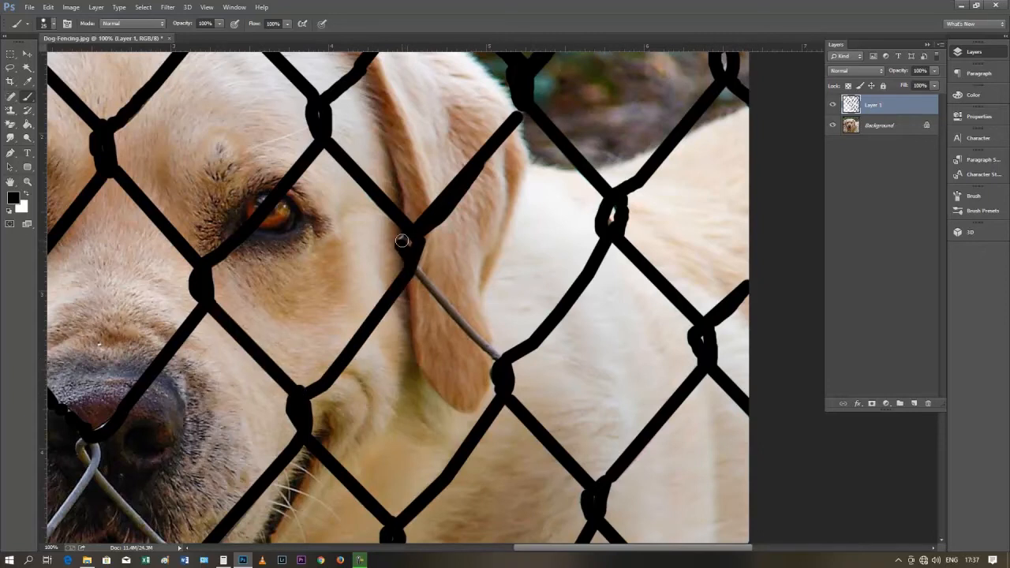
shift+click(500, 357)
- Touch up the open knot near the right edge and trace the zigzag wires across the dog's lower chest
scroll(625, 262, down, 5)
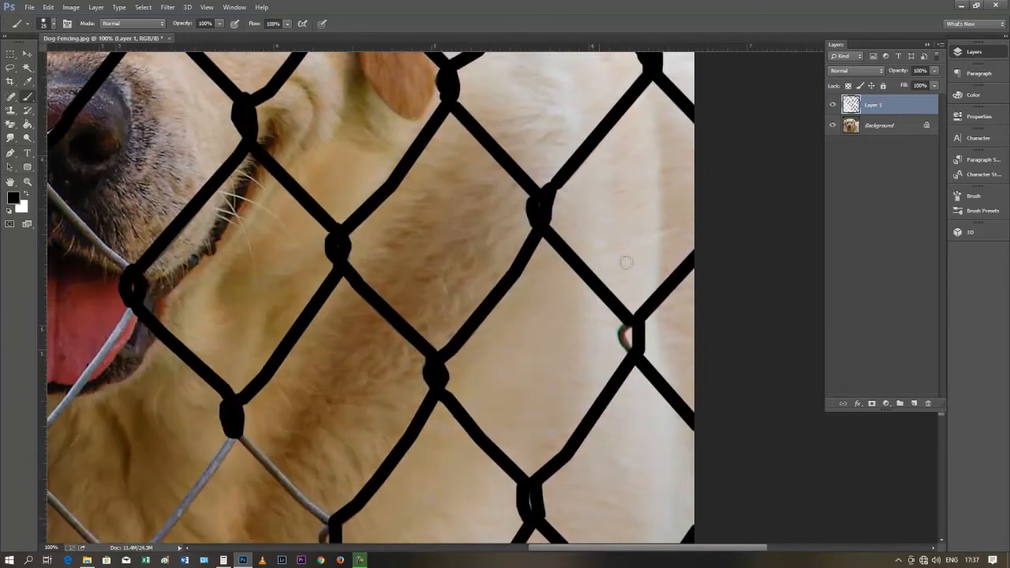
click(627, 325)
scroll(612, 300, down, 10)
scroll(540, 282, left, 4)
key(ctrl+z)
mouse_move(529, 270)
mouse_down()
mouse_move(510, 229)
mouse_move(538, 325)
mouse_up()
click(539, 317)
shift+click(444, 239)
shift+click(331, 371)
shift+click(241, 280)
- Trace the wires around the bottom knots beside the dog's chest in the photo's lower-left area
mouse_move(157, 374)
mouse_down()
mouse_move(343, 318)
mouse_move(526, 228)
mouse_up()
shift+click(457, 332)
mouse_move(375, 331)
mouse_down()
mouse_move(319, 260)
mouse_move(318, 229)
mouse_up()
shift+click(393, 152)
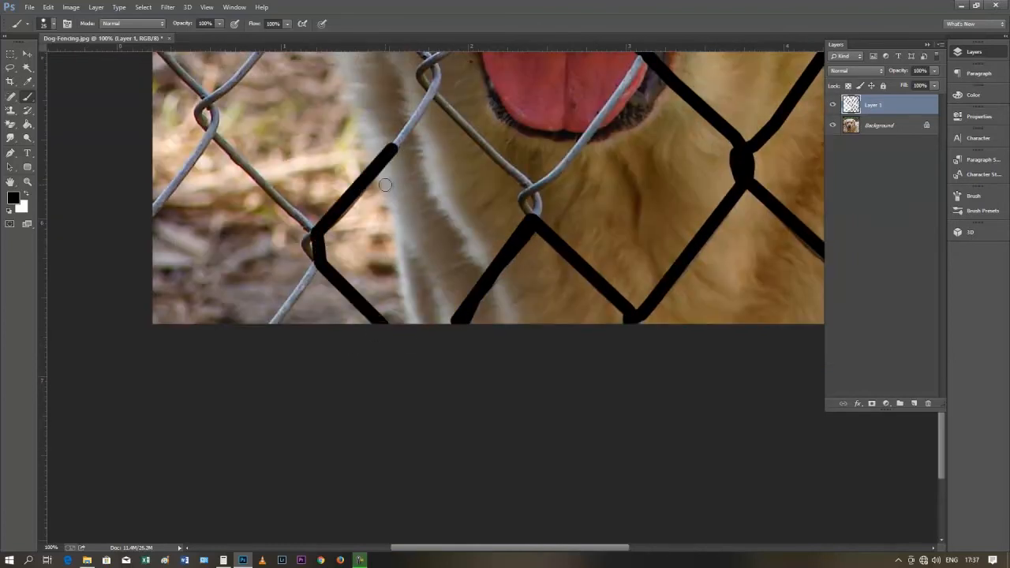
shift+click(272, 325)
mouse_move(305, 224)
mouse_down()
mouse_move(400, 271)
mouse_move(434, 367)
mouse_up()
shift+click(338, 281)
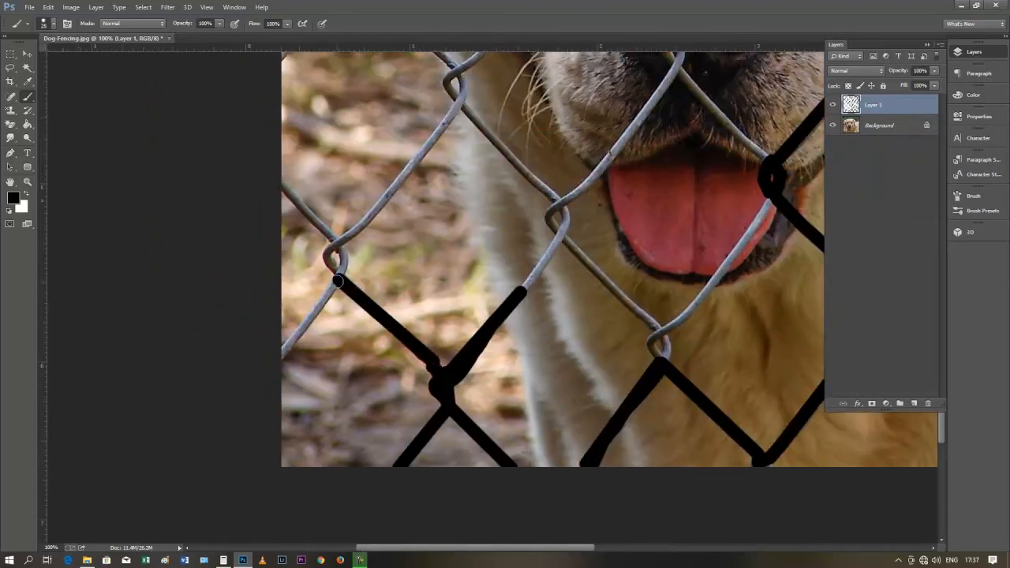
- Trace the wires running from the knot beside the dog's chest out to the photo's left border
shift+click(284, 355)
mouse_move(348, 272)
mouse_down()
mouse_move(338, 273)
mouse_move(368, 388)
mouse_up()
click(373, 367)
shift+click(321, 316)
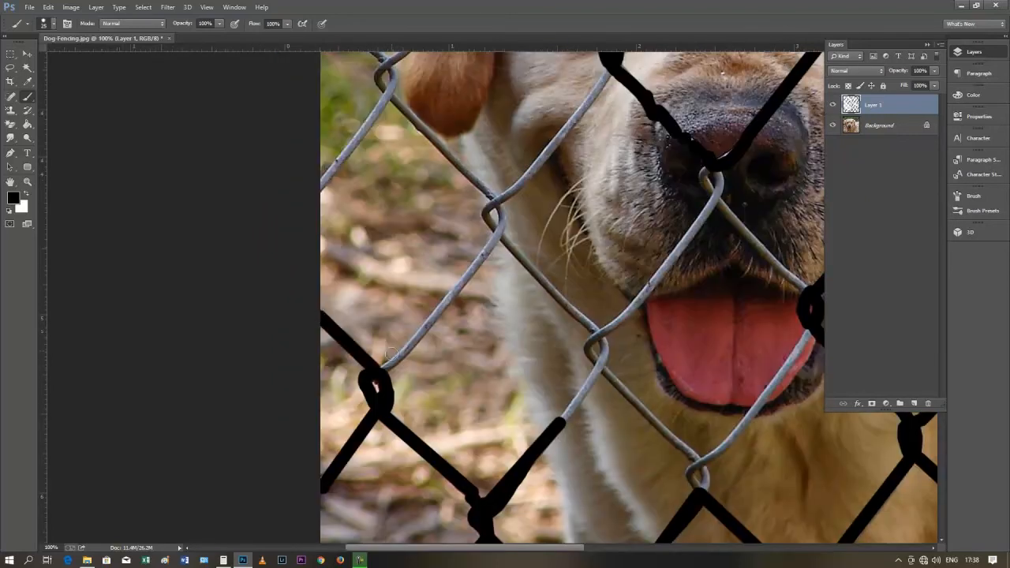
- Trace the wire up to the knot beside the whiskers, outline that knot, and extend the wires to the ear-tip knot and left border
shift+click(433, 319)
shift+click(474, 264)
shift+click(498, 227)
shift+click(502, 202)
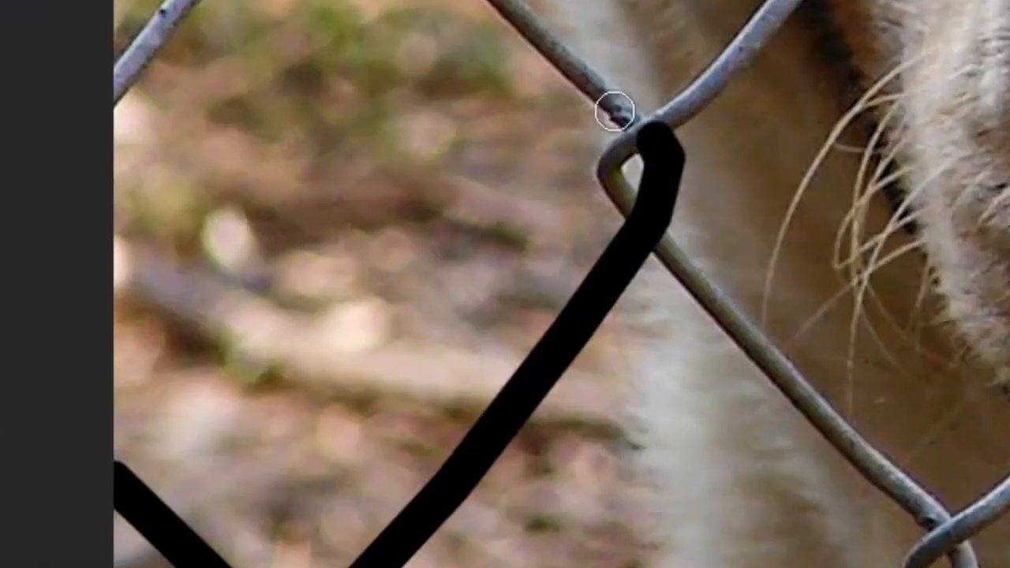
shift+click(489, 191)
shift+click(507, 1)
shift+click(105, 100)
drag(638, 145, 643, 239)
- Trace the wire down to the knot beside the mouth and link that knot to the stroke below it
shift+click(947, 516)
shift+click(602, 359)
shift+click(569, 409)
shift+click(563, 429)
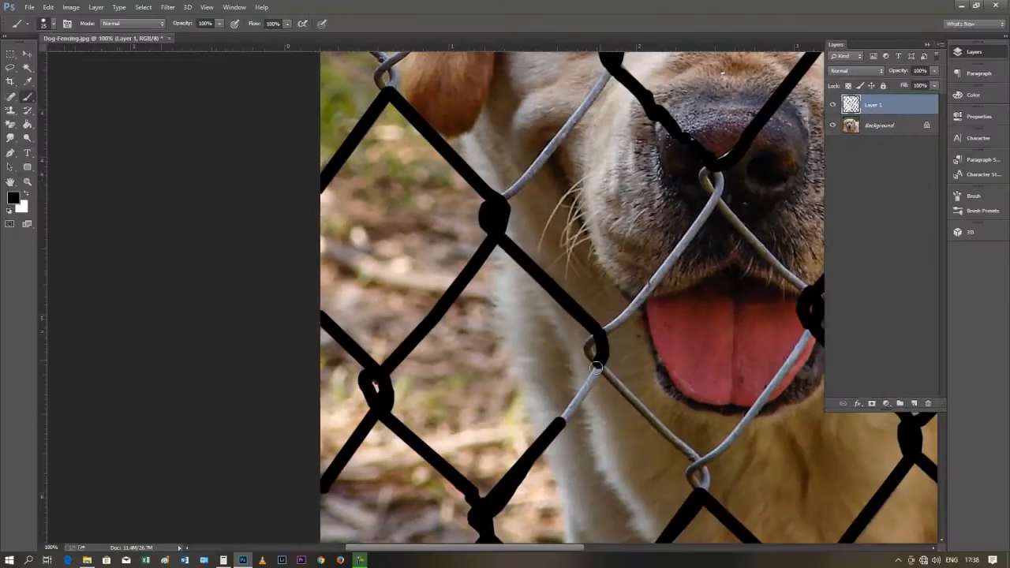
drag(584, 396, 554, 298)
- Trace the wires from the mouth-side knot down to the knot under the tongue and back up across the tongue
shift+click(669, 386)
mouse_move(689, 411)
mouse_down()
mouse_move(613, 292)
mouse_move(582, 275)
mouse_move(555, 325)
mouse_up()
click(555, 326)
shift+click(600, 274)
shift+click(646, 206)
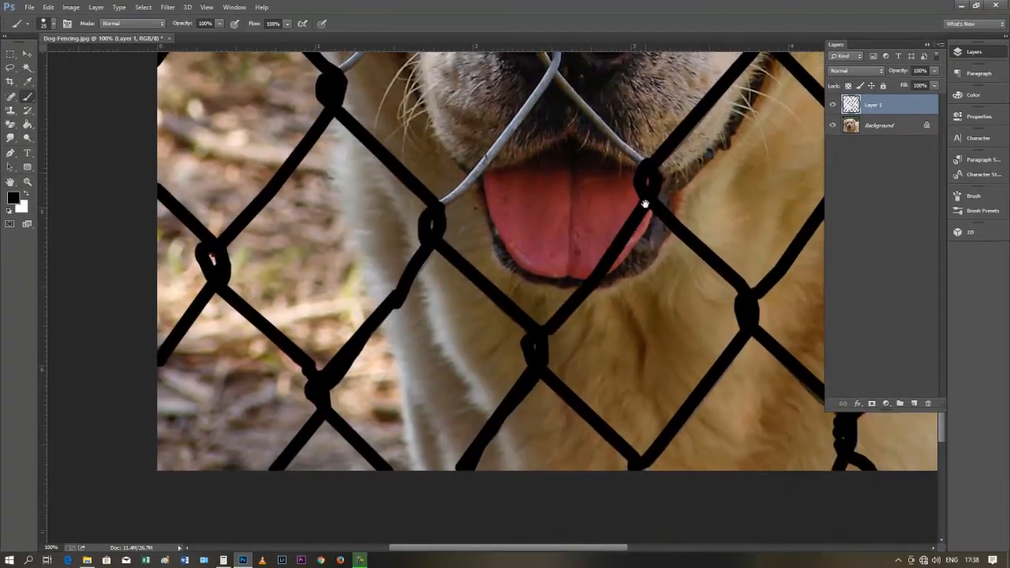
- Trace the wires around the muzzle from the mouth-corner knot up to the nose and down to the opposite mouth-side knot
drag(649, 187, 653, 337)
click(648, 307)
shift+click(579, 244)
drag(579, 243, 558, 206)
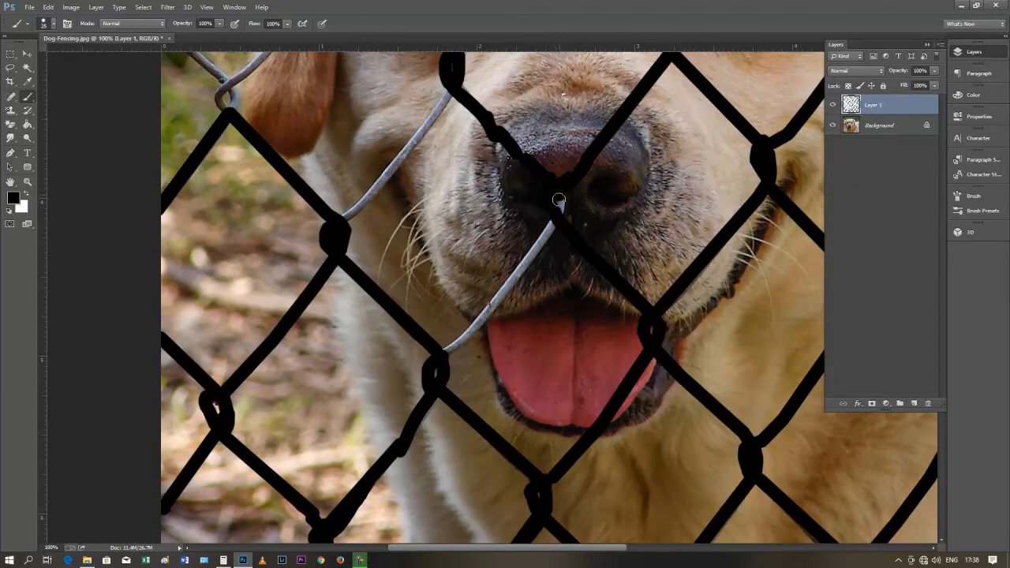
click(550, 235)
shift+click(508, 286)
shift+click(455, 346)
shift+click(444, 354)
- Trace the remaining cheek and left-ear wires, fill the ear-tip knot, and extend its wire to the photo's left border
drag(366, 215, 446, 396)
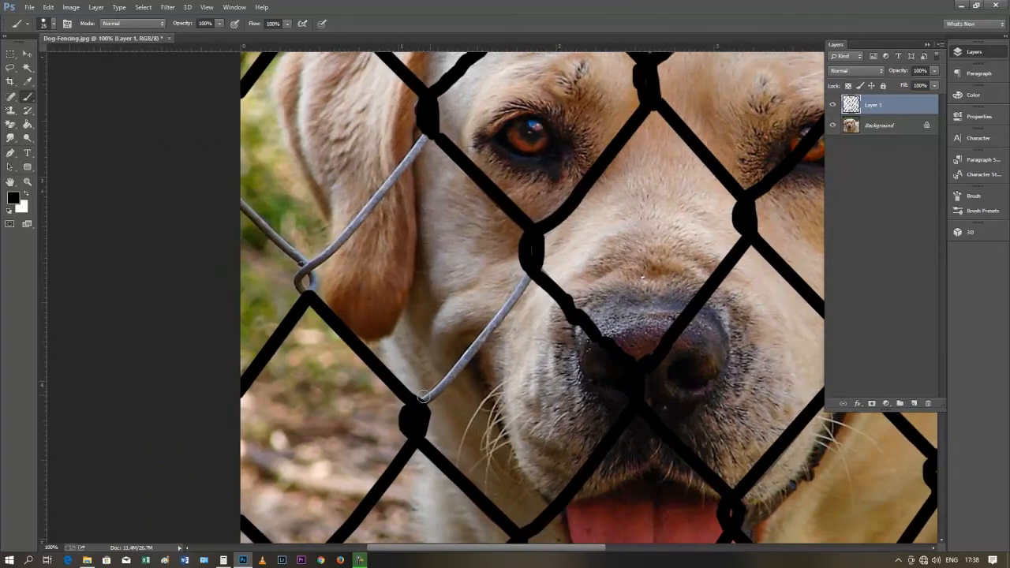
shift+click(464, 359)
shift+click(521, 292)
drag(430, 136, 303, 280)
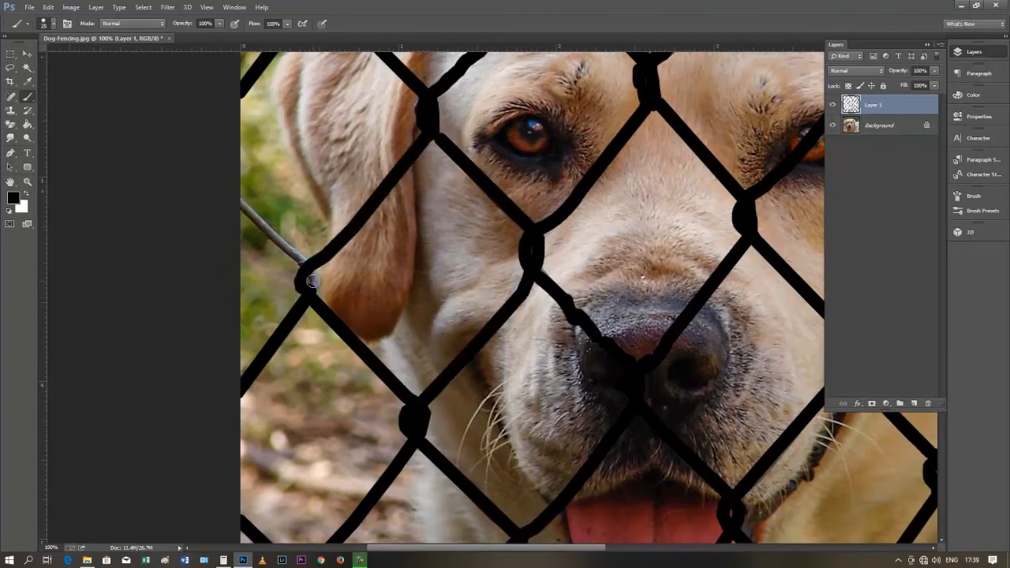
shift+click(240, 199)
drag(435, 315, 462, 401)
mouse_move(694, 155)
mouse_down()
mouse_move(424, 77)
mouse_move(397, 8)
mouse_up()
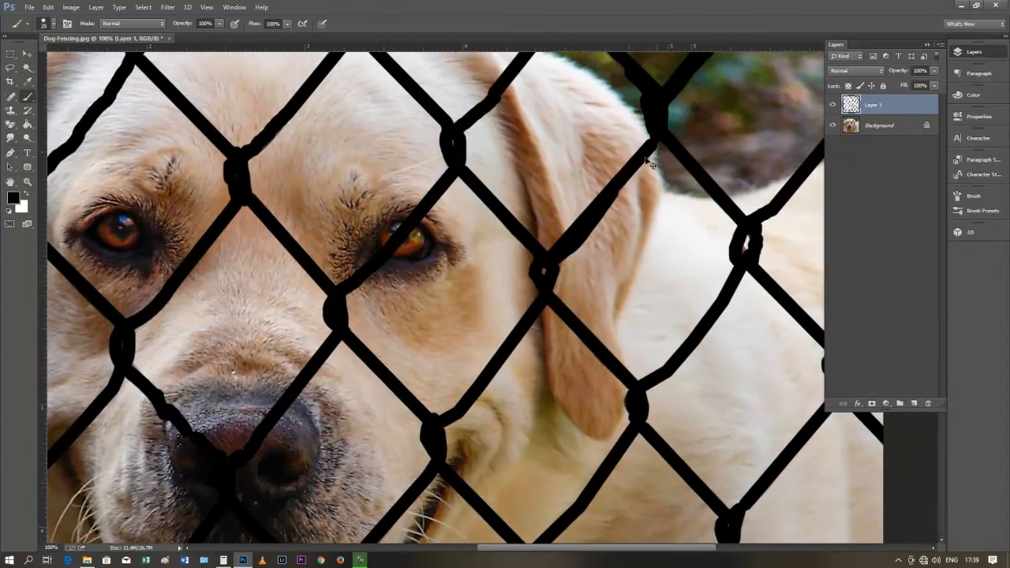
- Toggle the Background layer's visibility to check the painted outline of the whole fence
key(ctrl+minus)
key(ctrl+minus)
key(ctrl+minus)
key(ctrl+plus)
key(ctrl+minus)
click(834, 126)
click(834, 126)
- Load the painted fence on Layer 1 as a selection, hide that layer, and activate the Lasso tool
key(v)
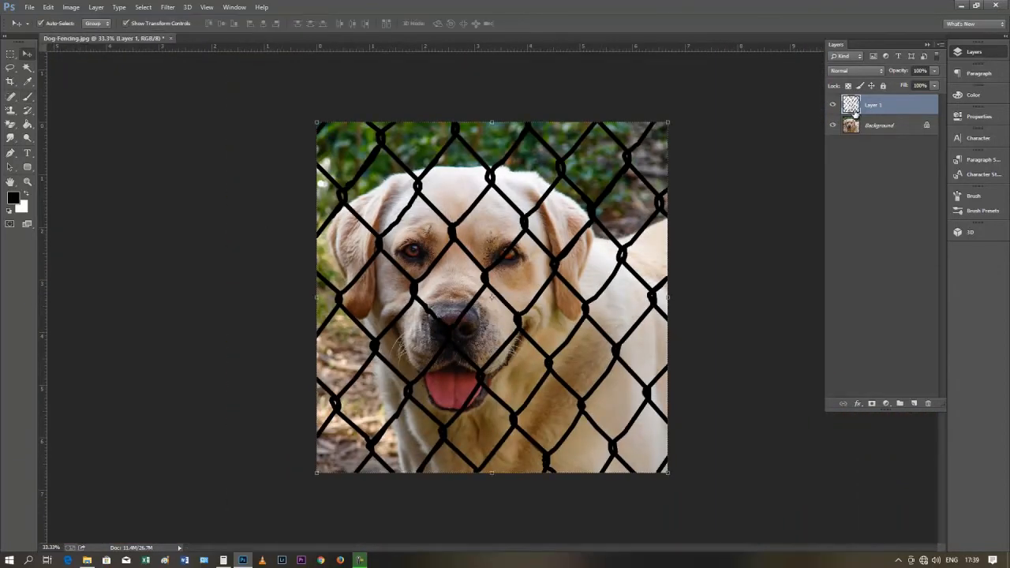
ctrl+click(851, 105)
click(832, 105)
click(27, 99)
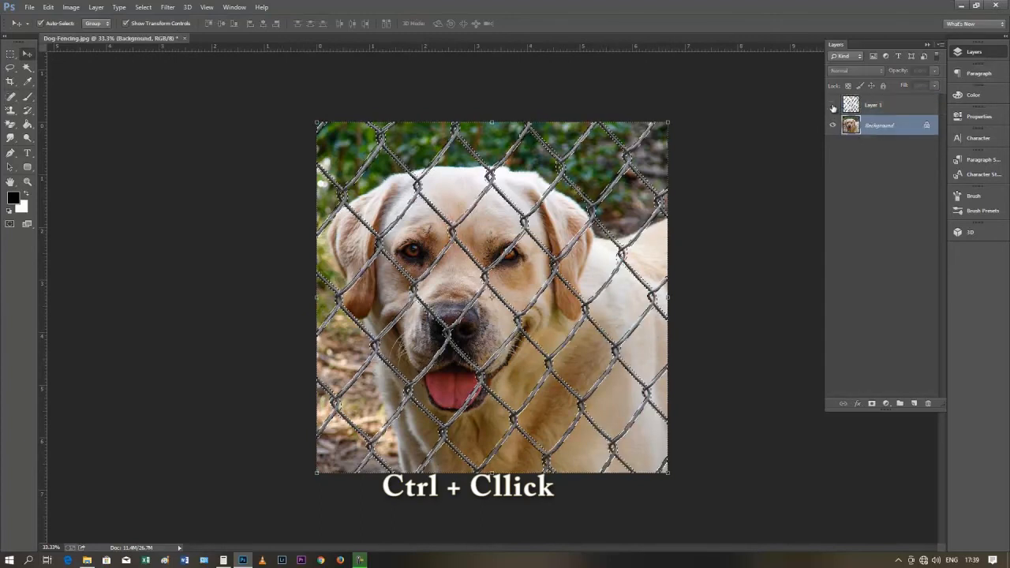
click(11, 69)
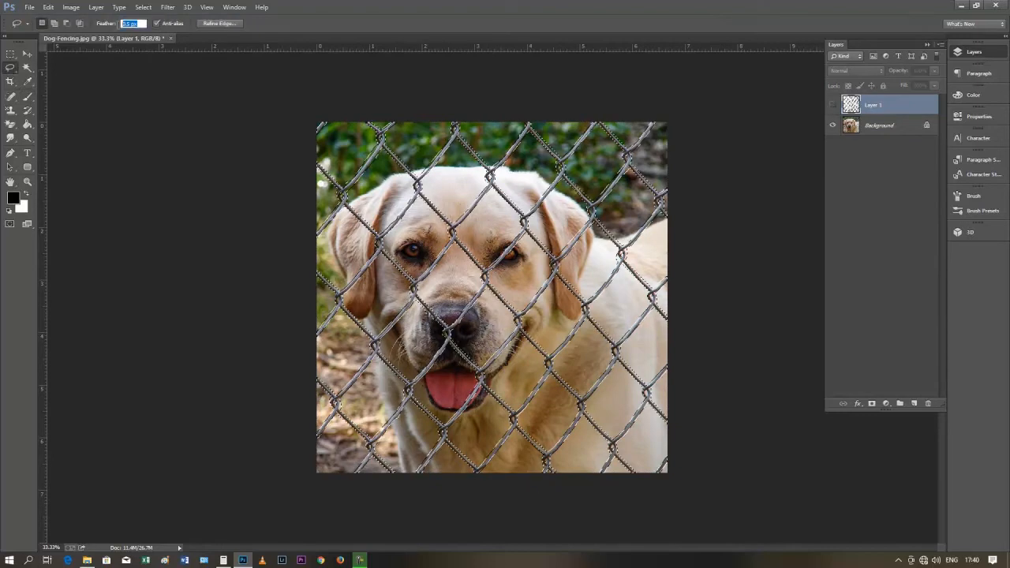
- Feather the fence selection with a radius of 1 pixel
right_click(481, 221)
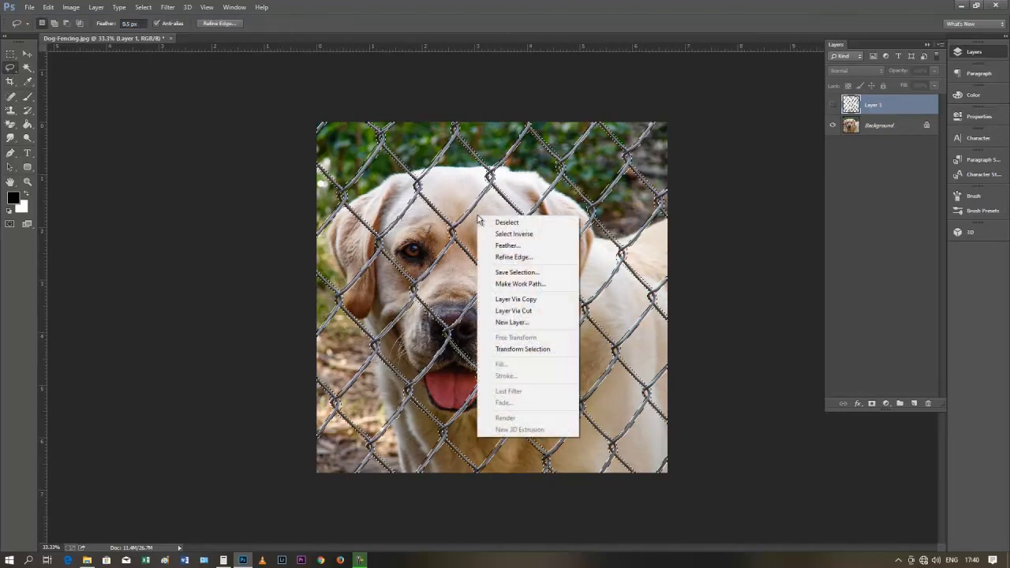
click(493, 247)
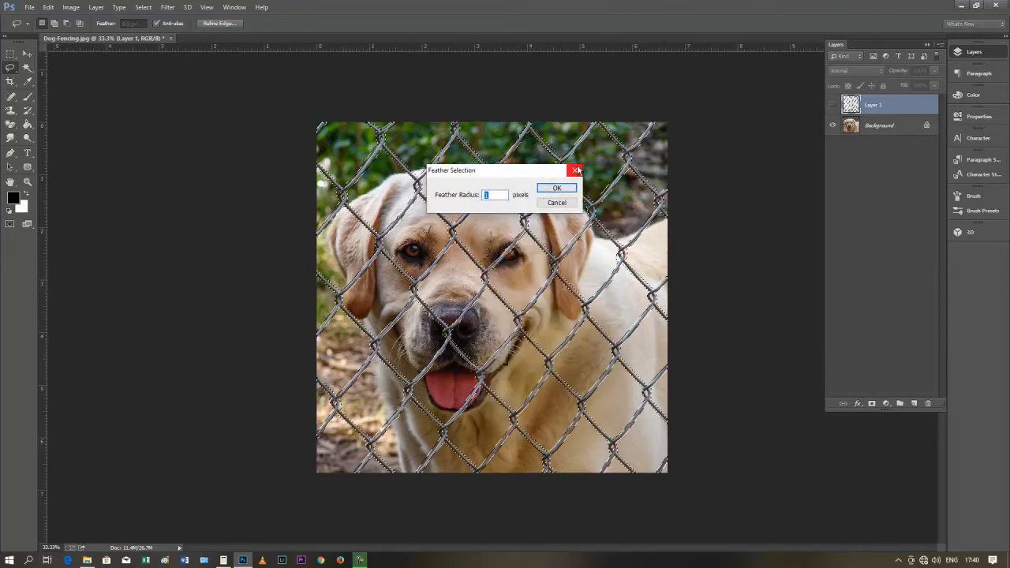
click(541, 190)
- Fill the fence selection on the Background layer with Content-Aware in Normal mode at 100% opacity
right_click(498, 220)
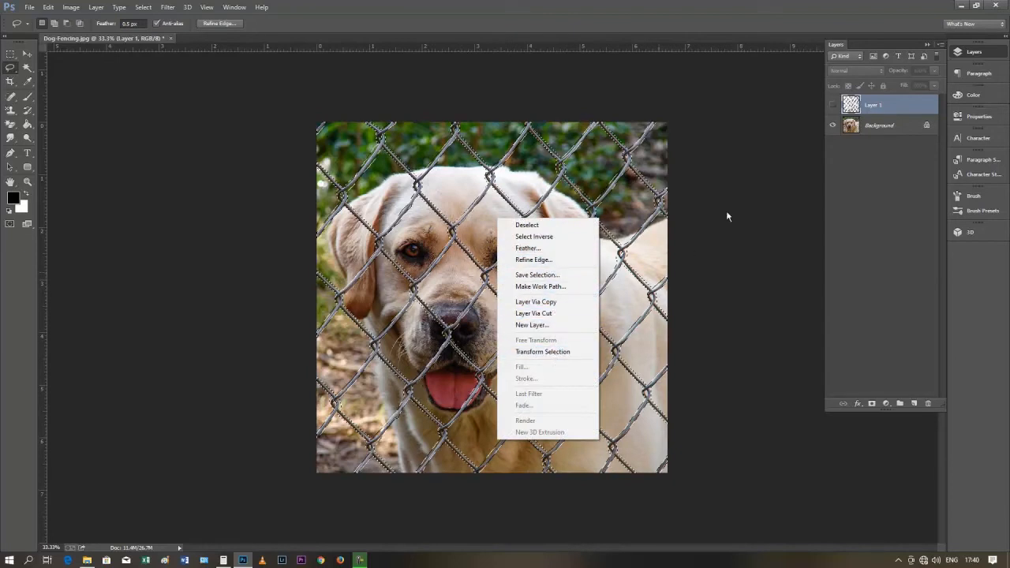
click(883, 132)
click(885, 128)
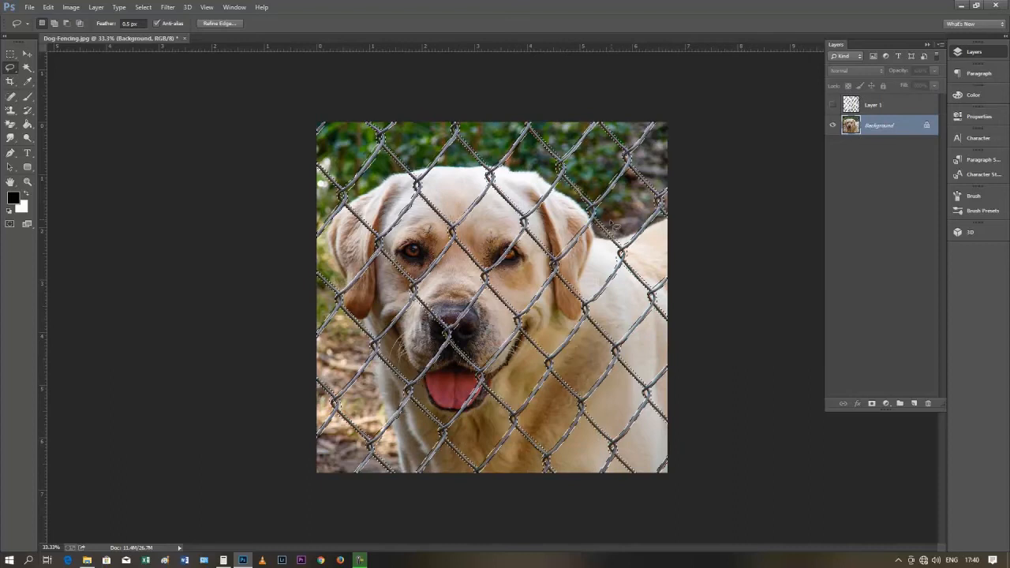
right_click(506, 235)
click(556, 383)
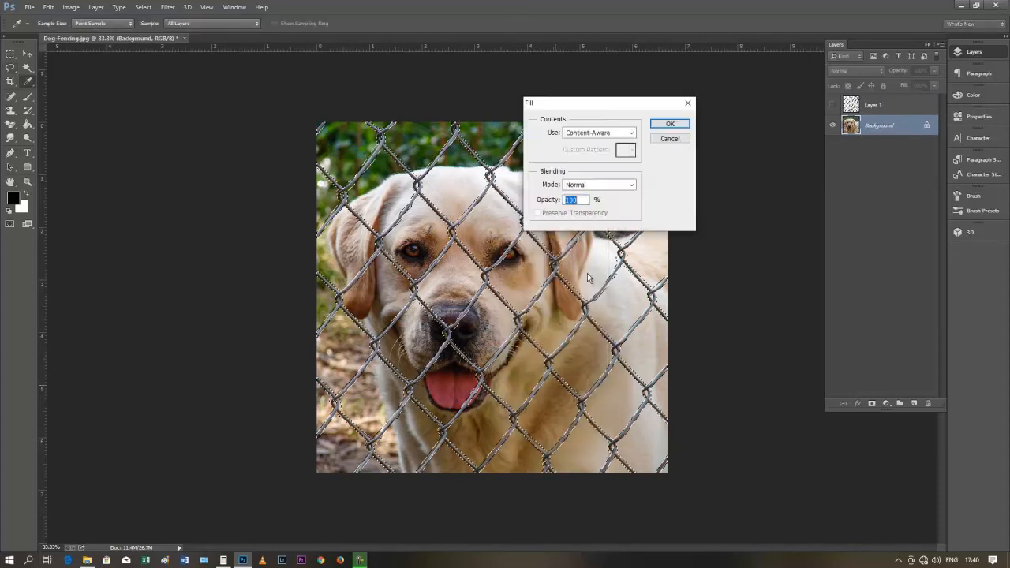
click(667, 125)
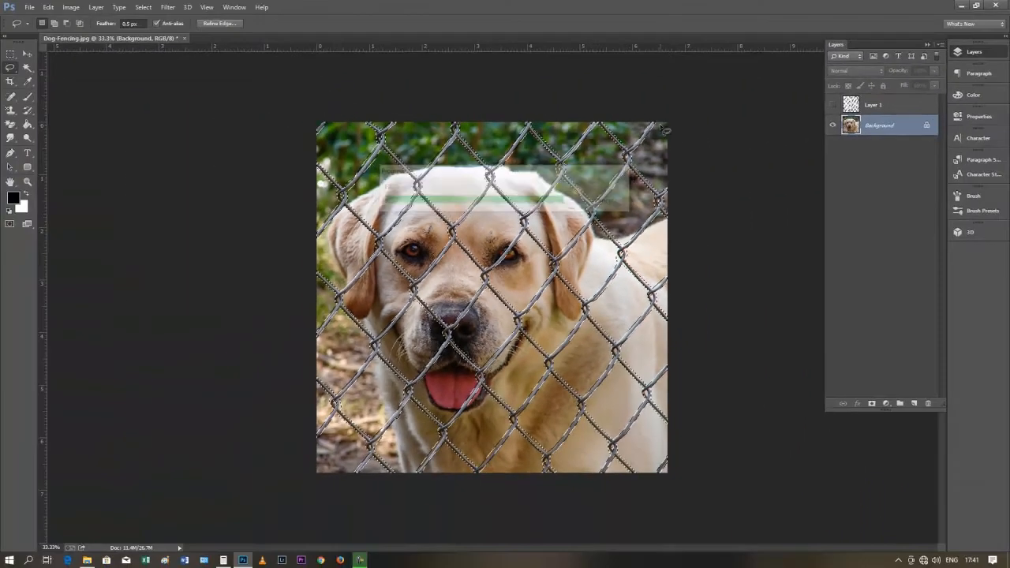
- Clear the selection and toggle Layer 1's visibility to compare the painted fence with the filled photo, leaving it hidden
click(835, 105)
click(835, 105)
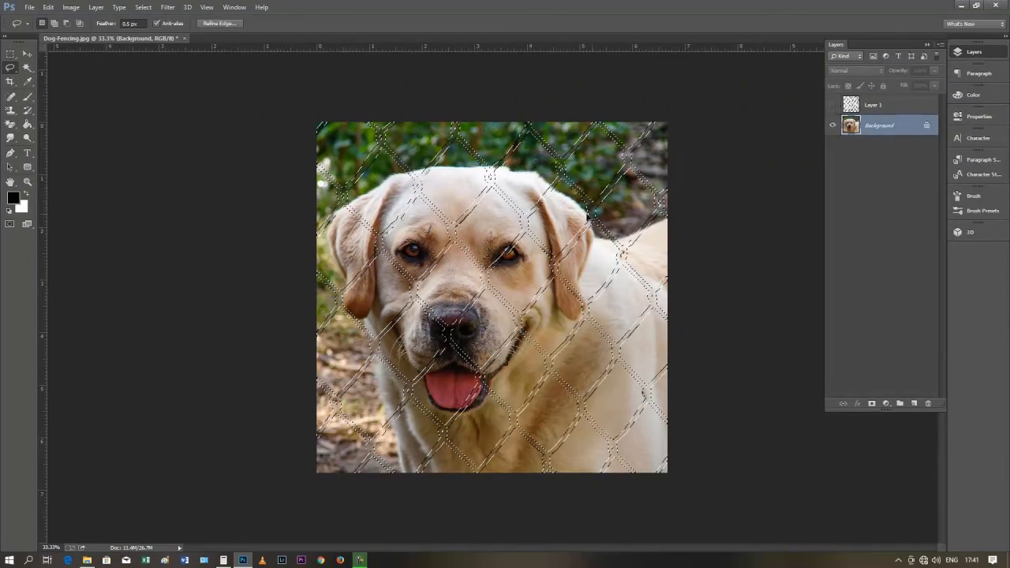
key(ctrl+d)
click(832, 105)
click(832, 105)
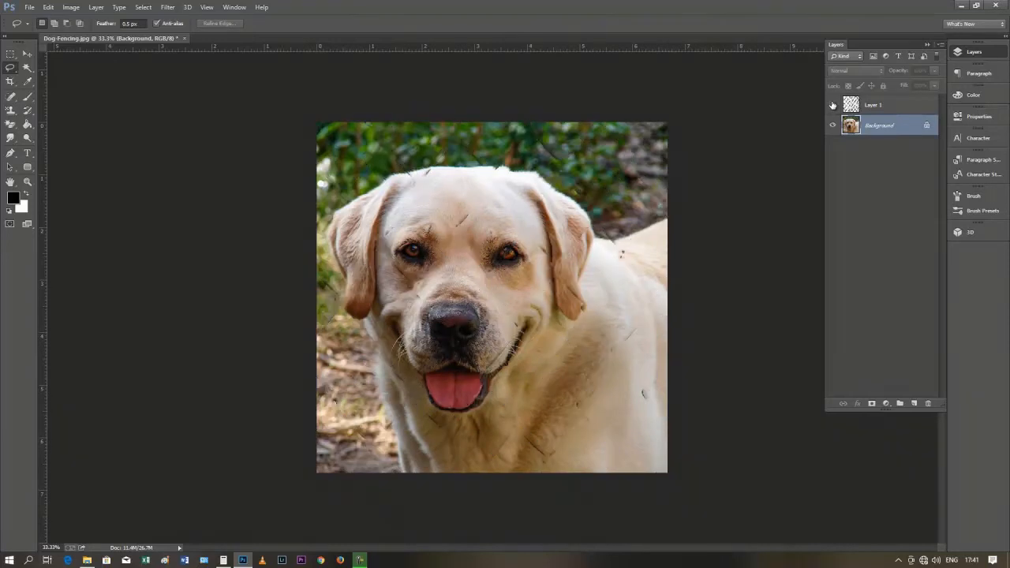
- Remove the dark line remnants on the dog's forehead and the left side of its head with the Spot Healing Brush
key(ctrl+plus)
key(ctrl+plus)
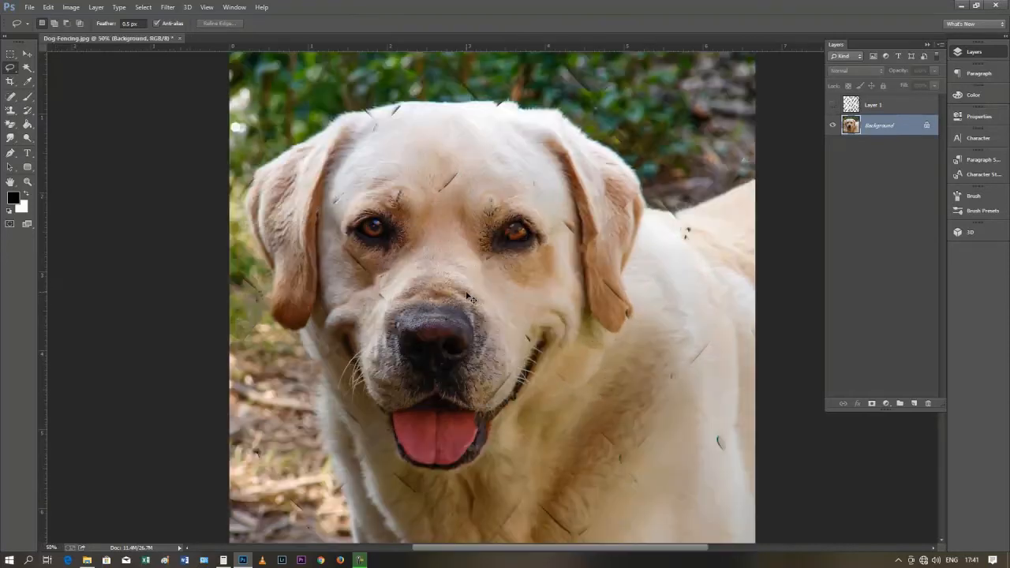
drag(448, 186, 558, 243)
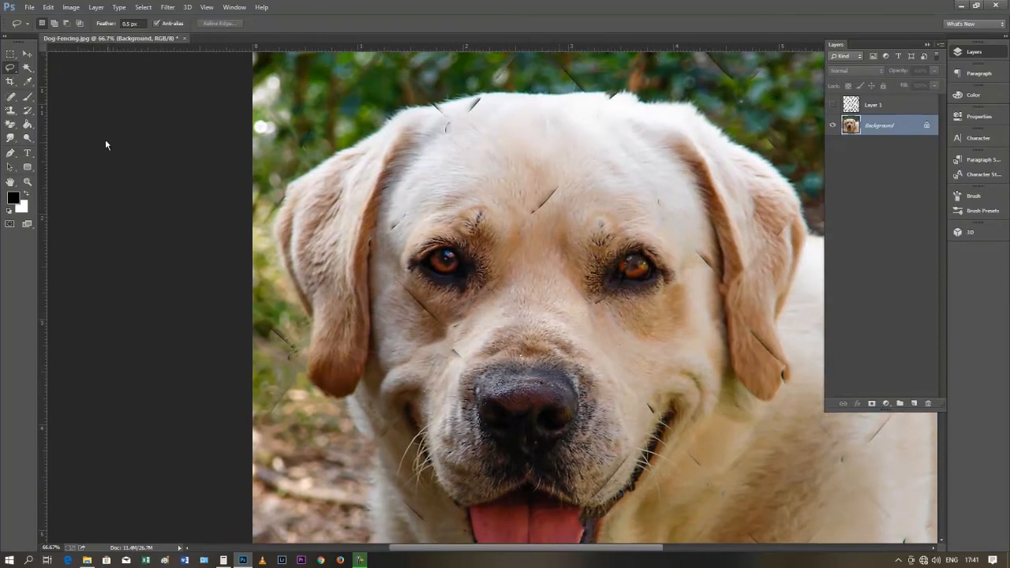
click(14, 95)
click(53, 96)
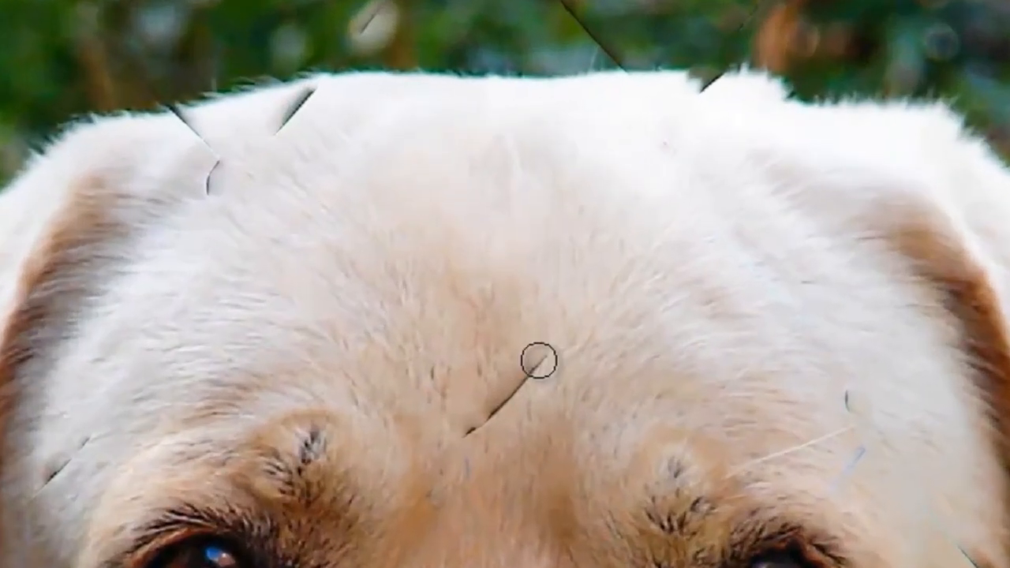
click(547, 202)
drag(538, 361, 471, 432)
mouse_move(205, 182)
mouse_down()
mouse_move(214, 169)
mouse_move(191, 131)
mouse_up()
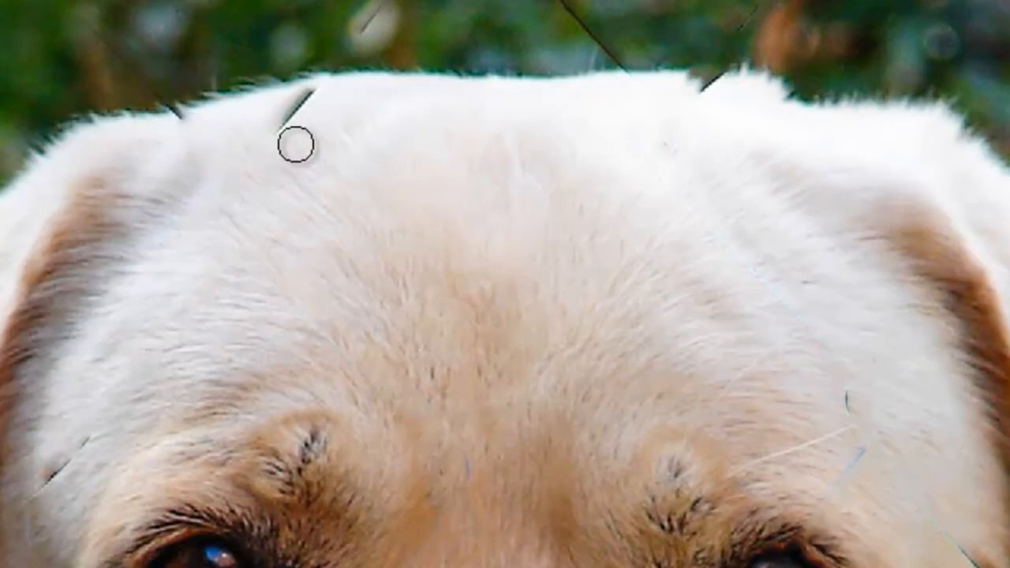
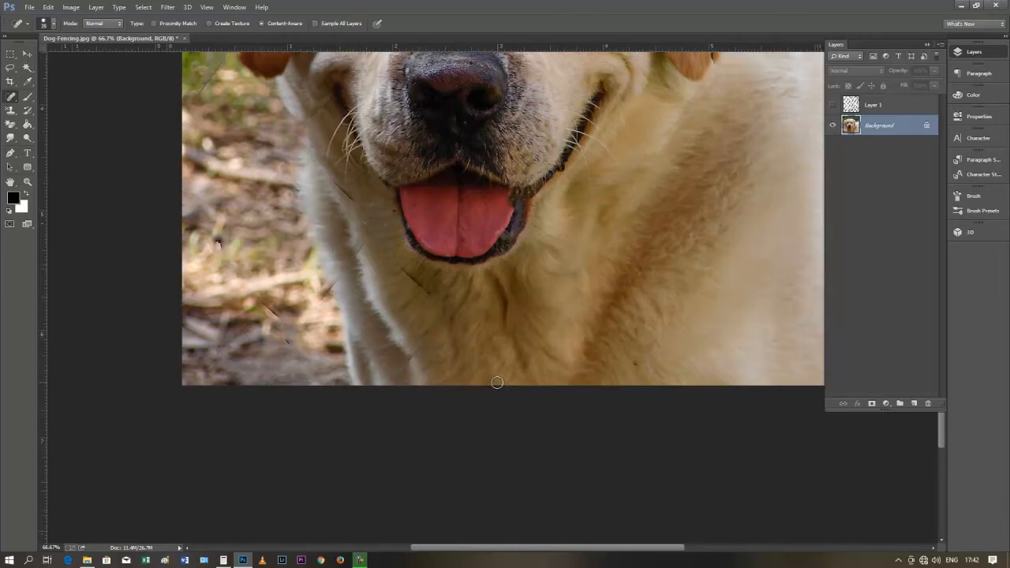
- Heal the leftover fence marks on the dog's chest below the mouth and on the ground beside it
drag(402, 273, 431, 298)
drag(435, 335, 425, 341)
drag(415, 263, 534, 408)
mouse_move(456, 333)
mouse_down()
mouse_move(485, 366)
mouse_move(477, 396)
mouse_up()
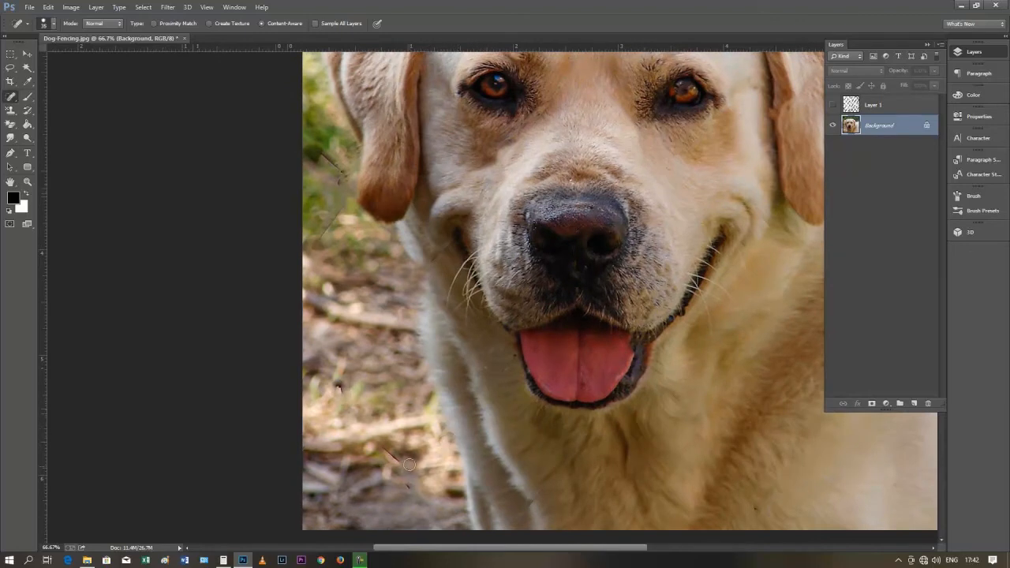
drag(388, 456, 399, 468)
drag(350, 260, 441, 446)
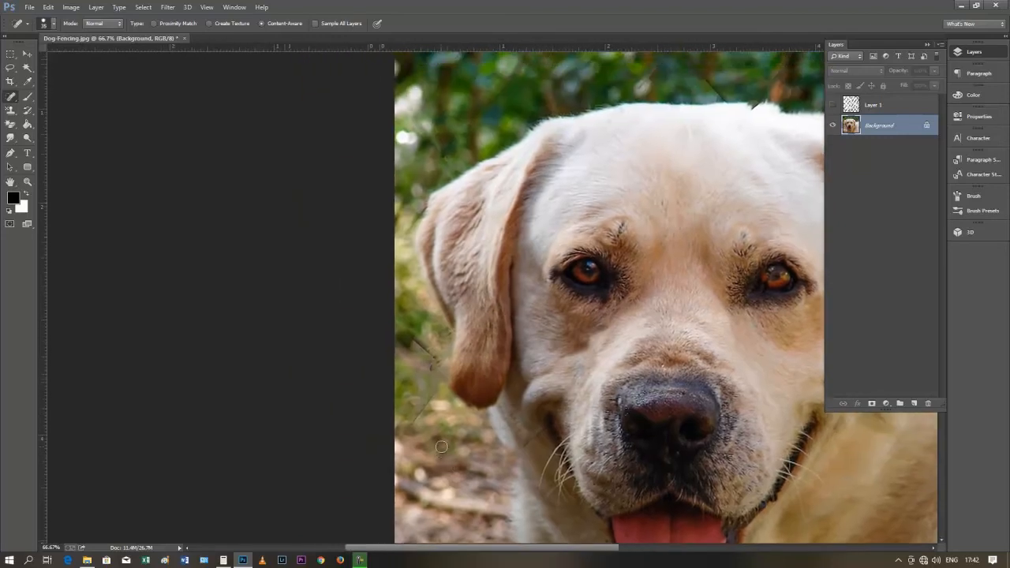
- Heal the dark line remnants in the grass beside the tip of the left-side ear
drag(435, 393, 409, 428)
mouse_move(424, 377)
mouse_down()
mouse_move(435, 363)
mouse_move(413, 338)
mouse_up()
mouse_move(668, 299)
mouse_down()
mouse_move(632, 318)
mouse_move(608, 308)
mouse_up()
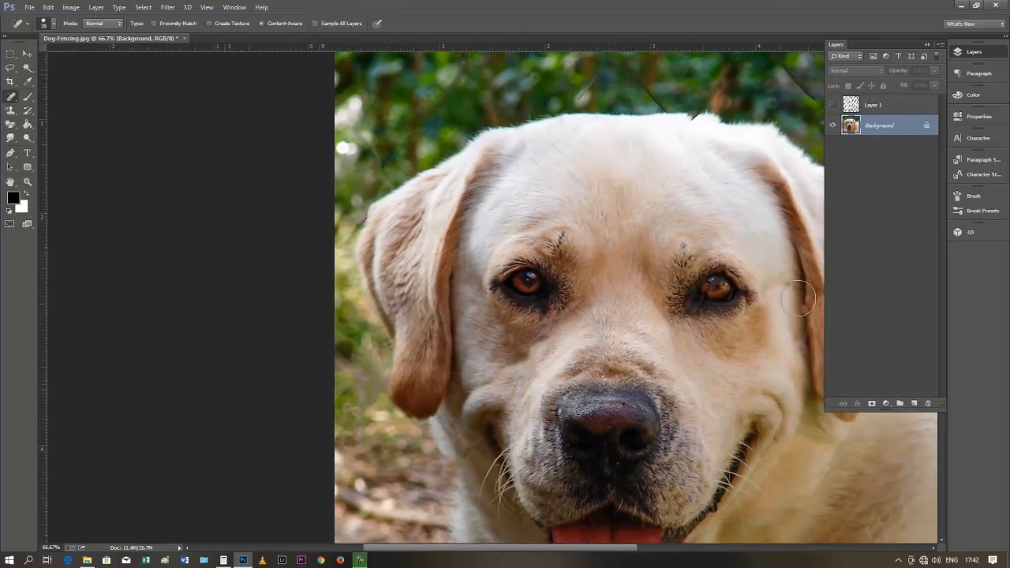
- Reduce the Spot Healing Brush to 10 px and heal the small mark between the dog's eyes
scroll(781, 300, up, 2)
drag(763, 294, 497, 281)
drag(676, 273, 600, 350)
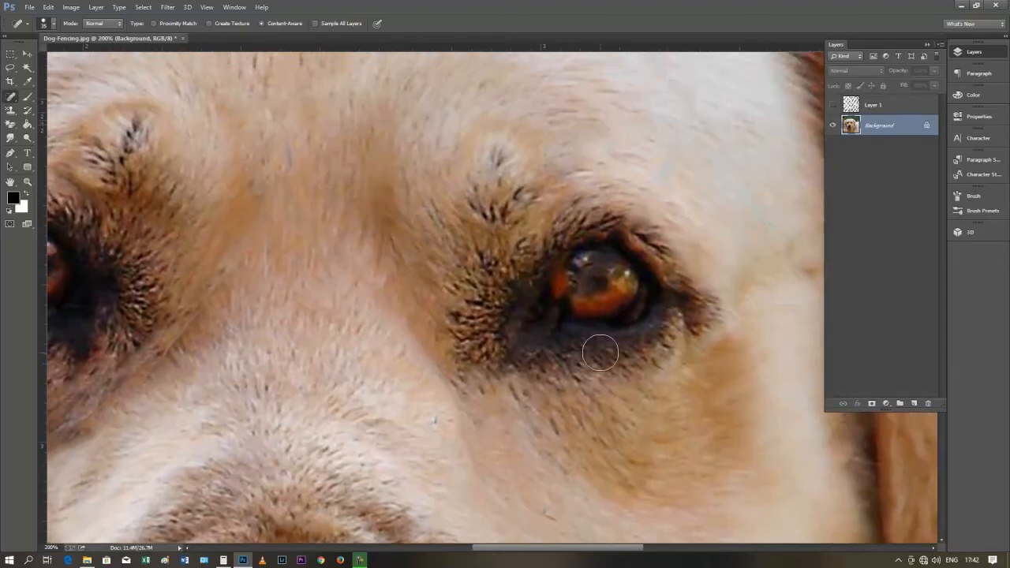
key(bracketleft)
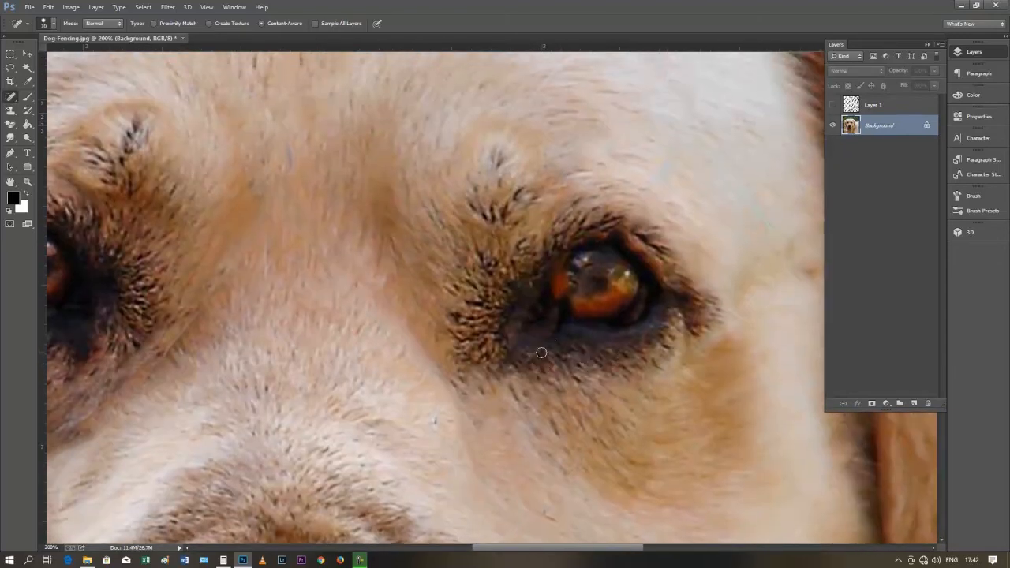
drag(507, 344, 624, 345)
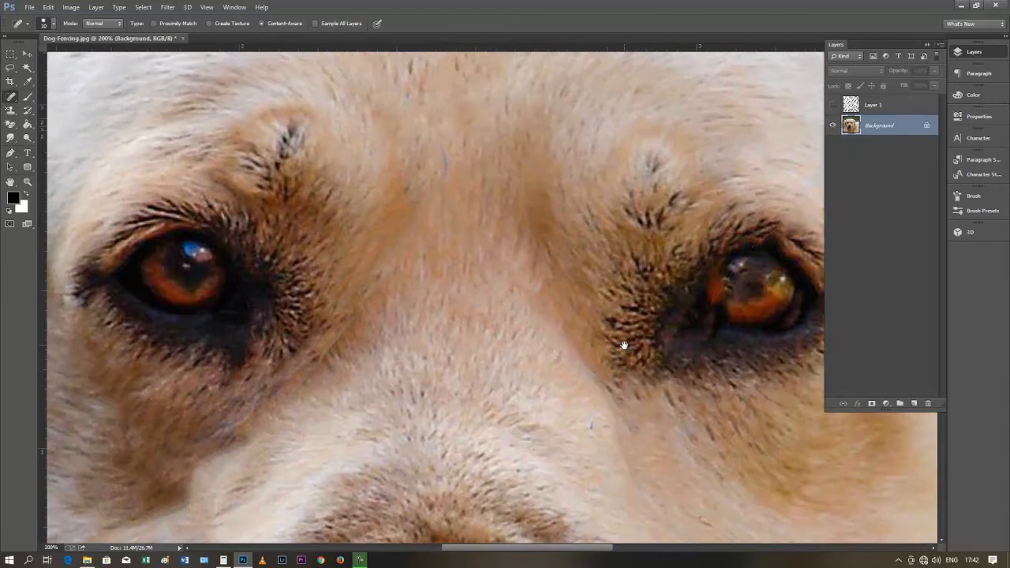
drag(624, 345, 605, 344)
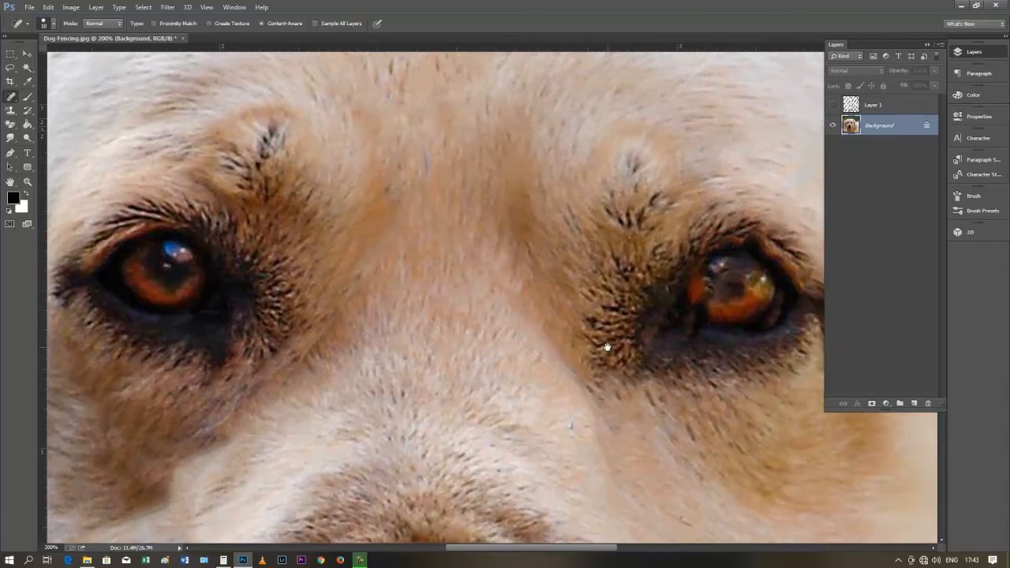
key(ctrl+minus)
drag(536, 203, 604, 364)
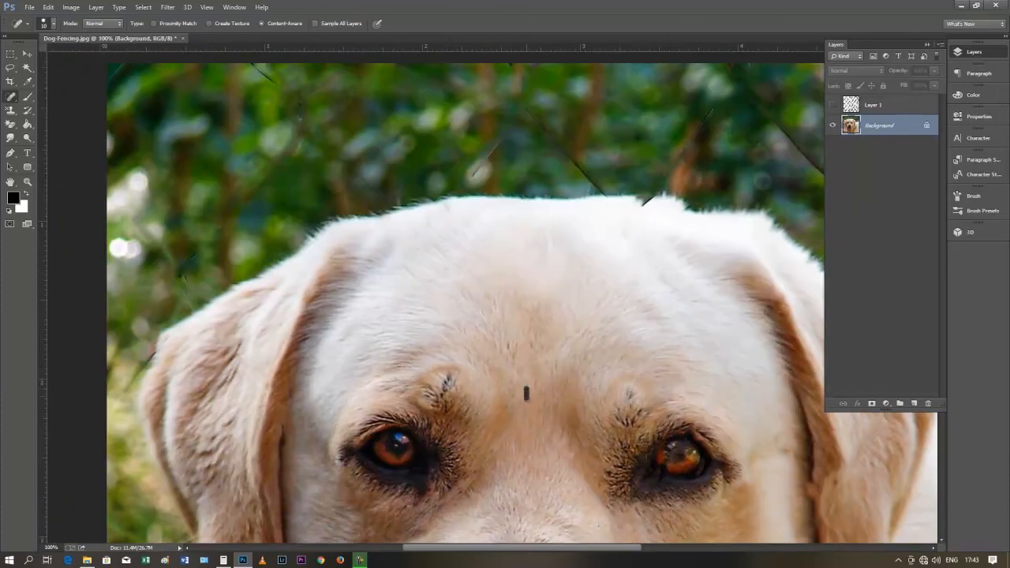
drag(572, 315, 605, 444)
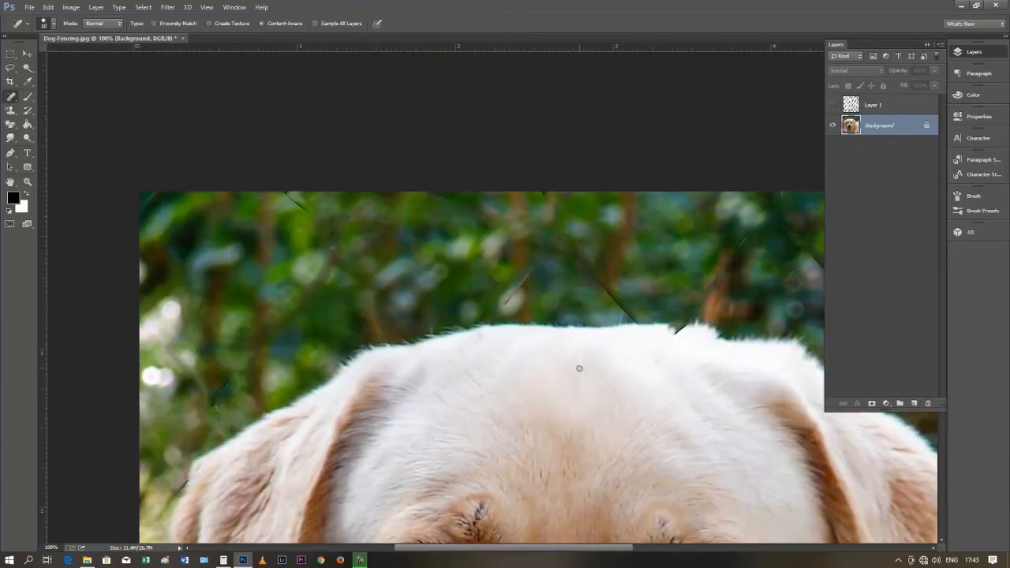
- Enlarge the Spot Healing Brush and heal the fence line remnants in the foliage above the left-side ear
click(309, 209)
click(298, 205)
click(293, 200)
click(288, 199)
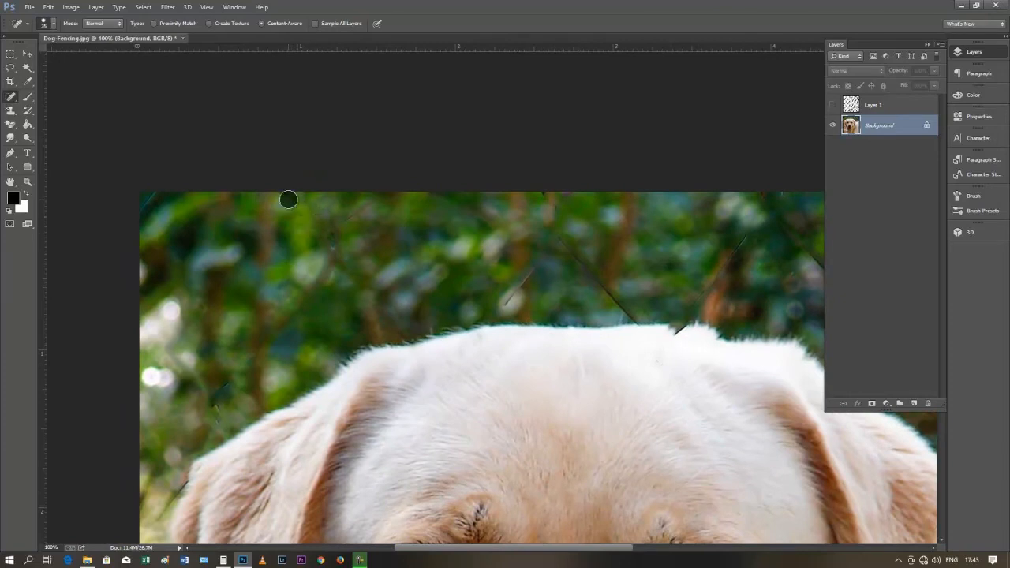
click(349, 221)
click(365, 212)
click(377, 205)
click(334, 241)
click(372, 311)
click(400, 330)
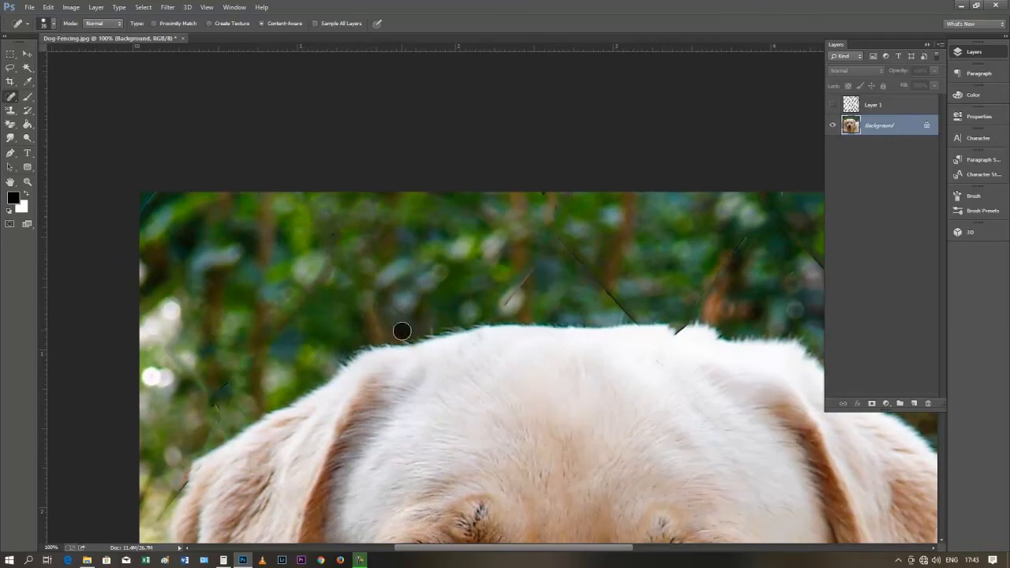
- Heal the dark remnants at the outer edge of the left-side ear and in the foliage beside it
drag(233, 388, 349, 333)
drag(290, 424, 276, 459)
drag(336, 361, 351, 322)
click(452, 183)
- Heal the dark diagonal lines in the foliage directly above the top of the dog's head
mouse_move(618, 246)
mouse_down()
mouse_move(655, 195)
mouse_move(561, 226)
mouse_up()
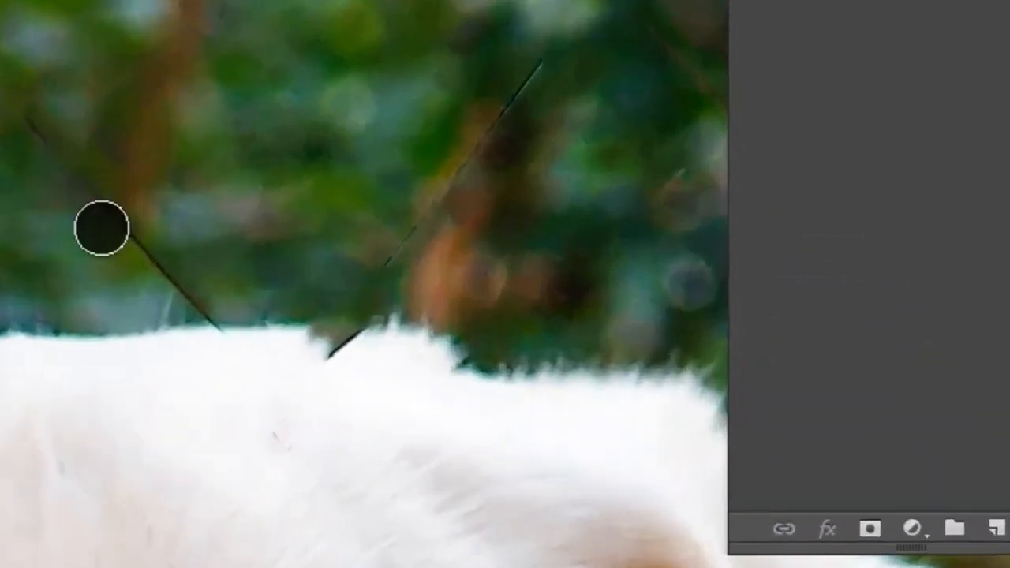
mouse_move(101, 228)
mouse_down()
mouse_move(166, 284)
mouse_move(203, 300)
mouse_up()
click(45, 131)
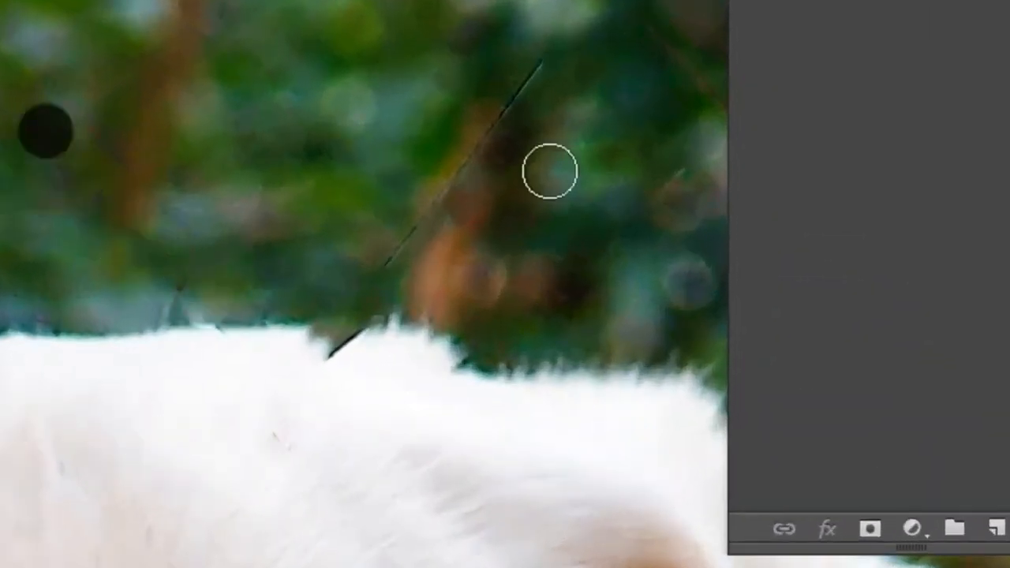
drag(550, 167, 115, 87)
click(110, 1)
drag(26, 105, 2, 146)
click(0, 141)
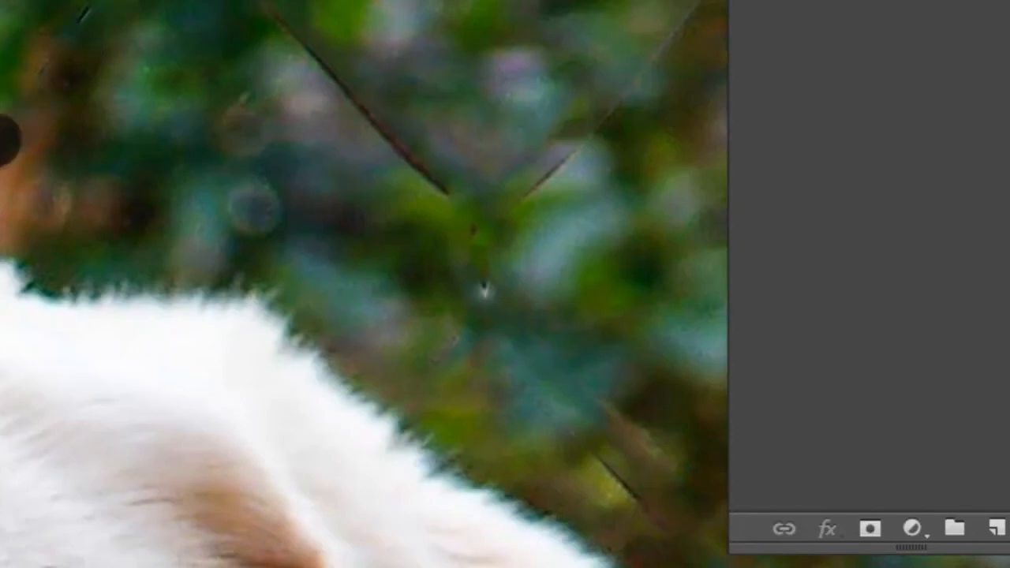
click(82, 19)
- Heal the V-shaped pair of dark fence lines in the foliage above the right-side ear
drag(303, 110, 35, 0)
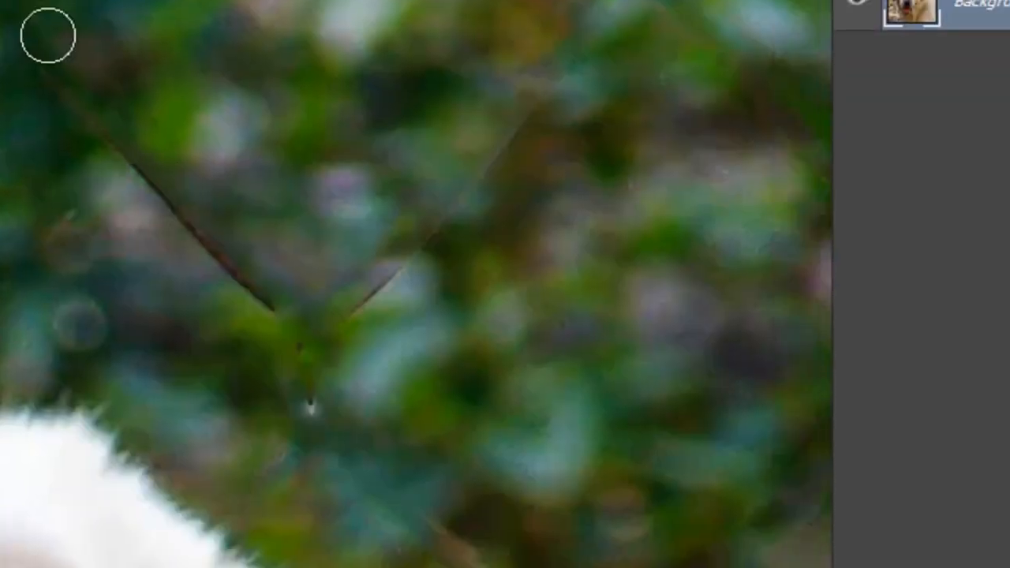
mouse_move(87, 111)
mouse_down()
mouse_move(86, 129)
mouse_move(142, 184)
mouse_up()
click(153, 187)
click(191, 259)
click(236, 291)
click(277, 308)
click(220, 249)
click(161, 192)
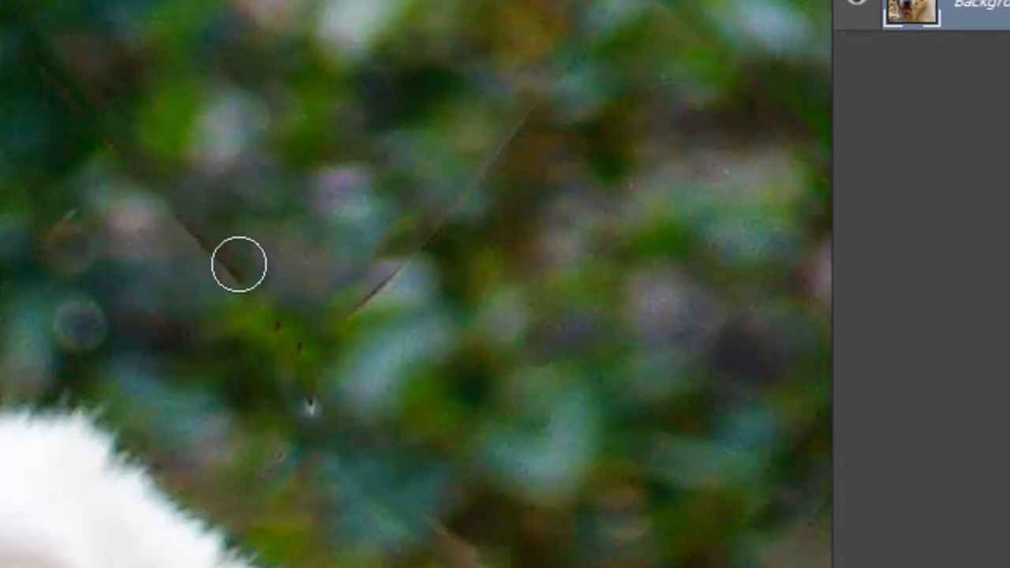
drag(208, 232, 272, 280)
mouse_move(416, 259)
mouse_down()
mouse_move(322, 326)
mouse_move(308, 377)
mouse_up()
drag(28, 33, 177, 183)
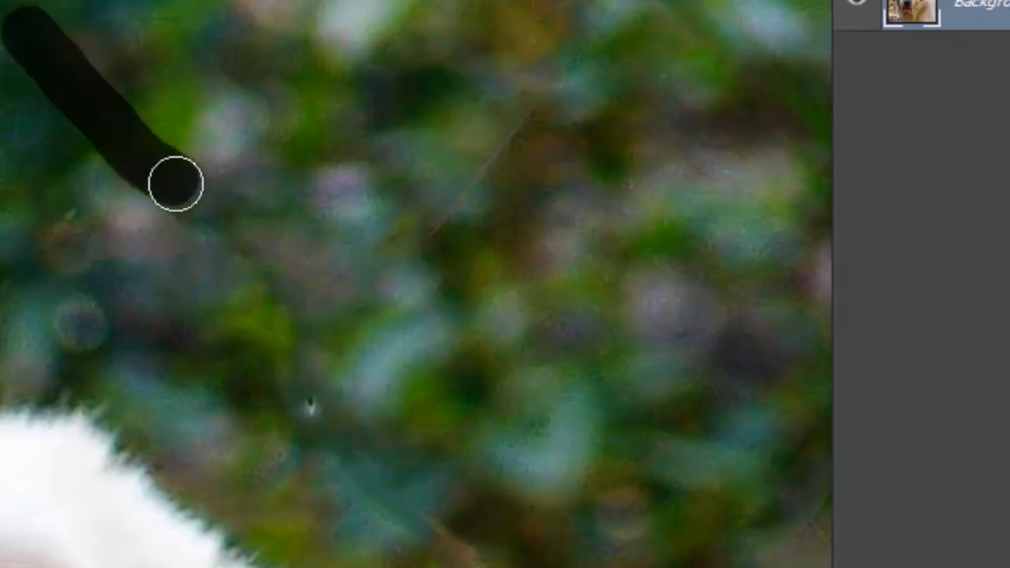
- Heal the remaining short lines and specks in the foliage along the outer edge of the right-side ear
drag(465, 297, 244, 400)
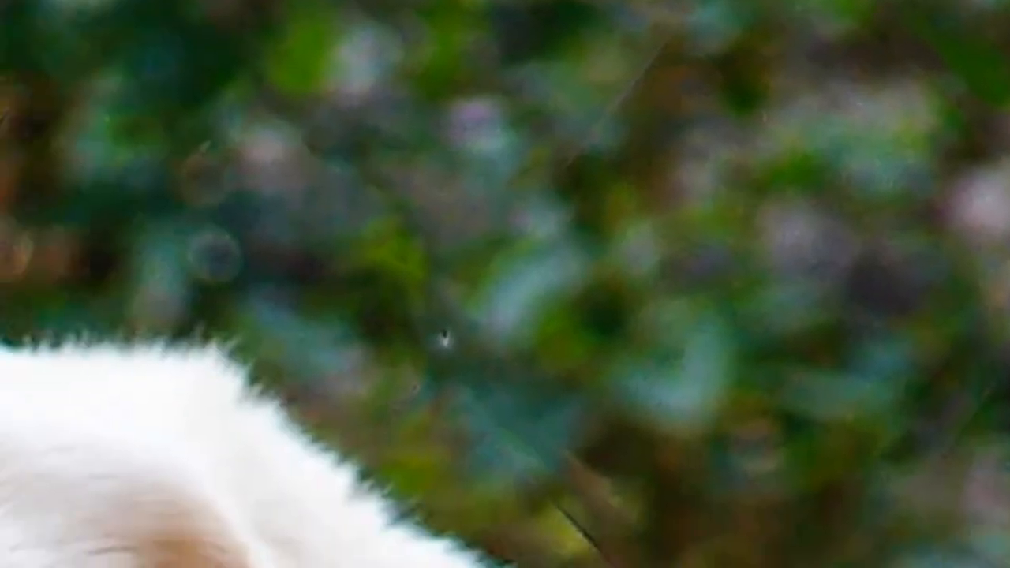
drag(272, 436, 162, 364)
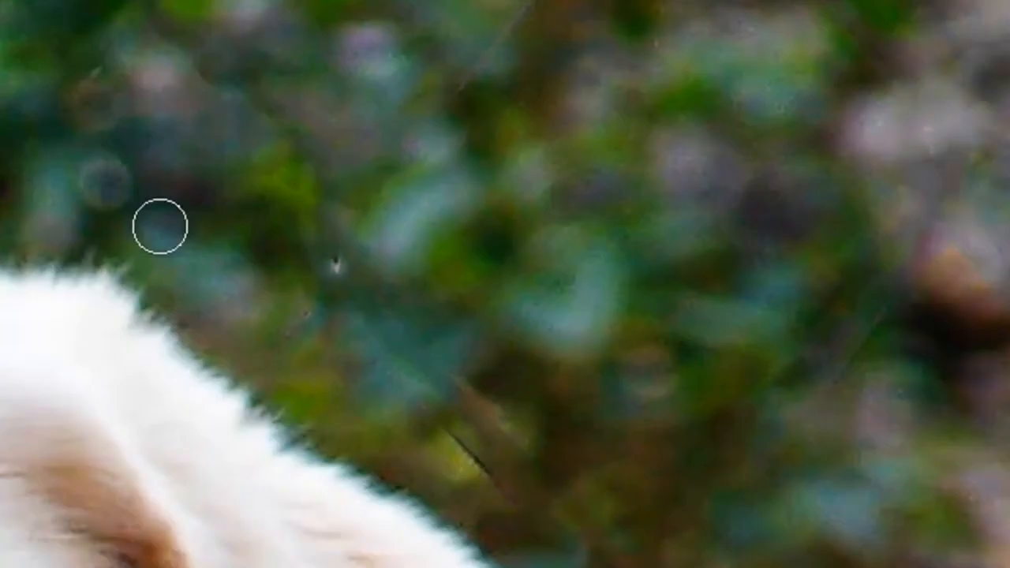
drag(615, 146, 323, 36)
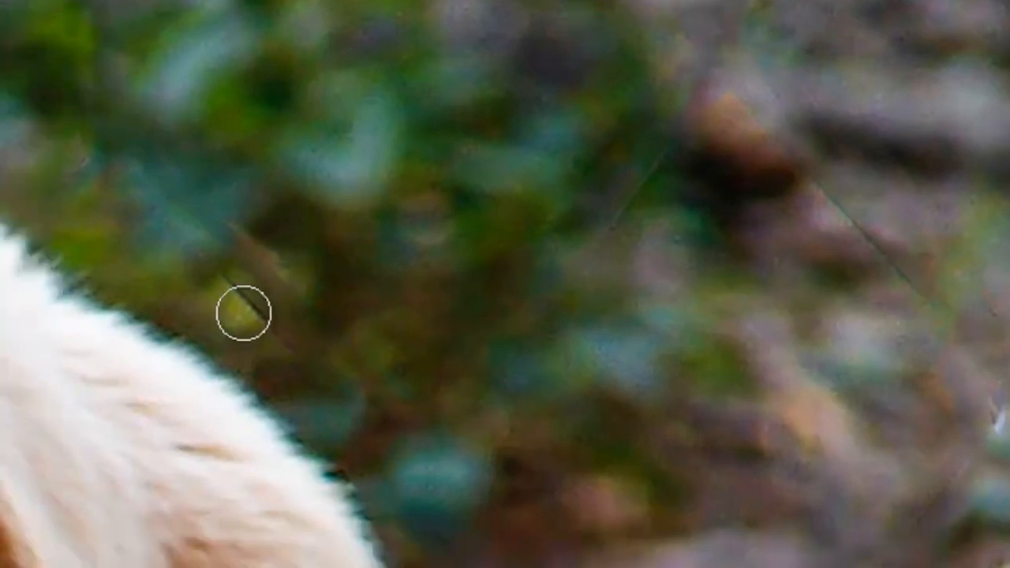
drag(224, 269, 287, 345)
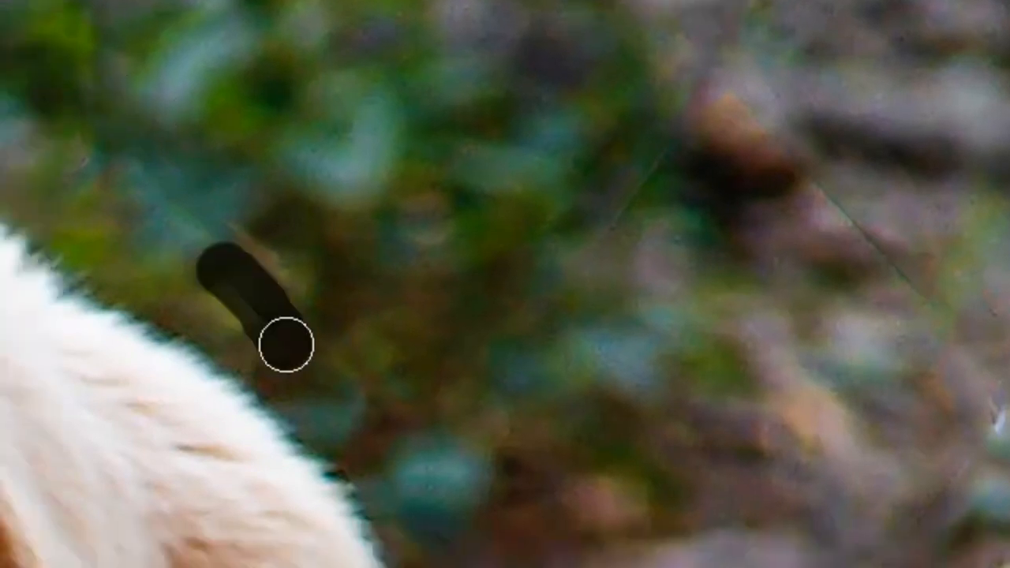
drag(257, 260, 273, 273)
mouse_move(102, 102)
mouse_down()
mouse_move(175, 164)
mouse_move(224, 246)
mouse_up()
click(284, 308)
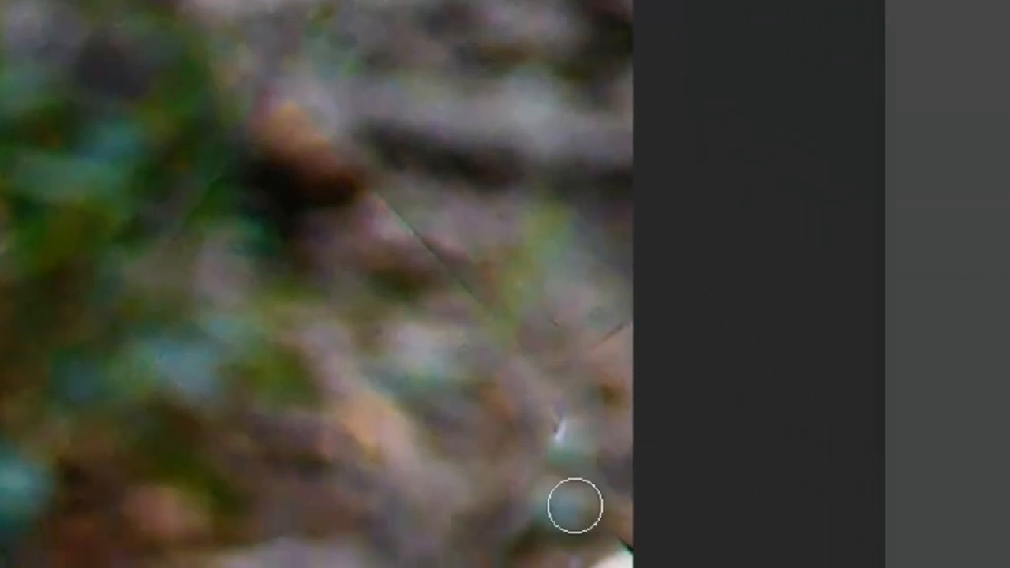
- Heal the thin lines and the white speck in the ground near the photo's right edge and beside the brown patch
click(557, 418)
click(505, 308)
click(386, 182)
mouse_move(426, 229)
mouse_down()
mouse_move(394, 190)
mouse_move(513, 315)
mouse_up()
click(595, 336)
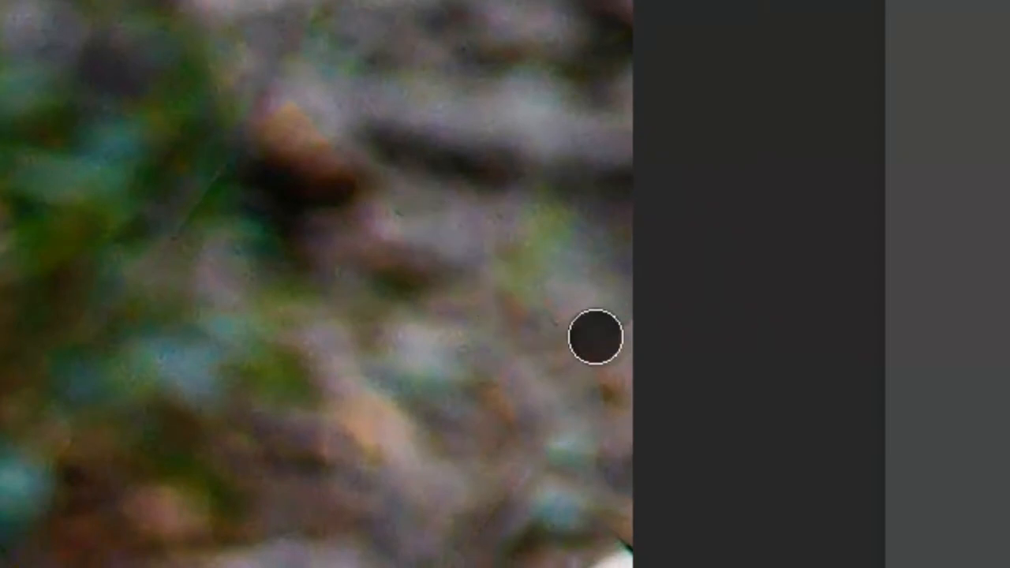
mouse_move(261, 93)
mouse_down()
mouse_move(103, 244)
mouse_move(131, 248)
mouse_up()
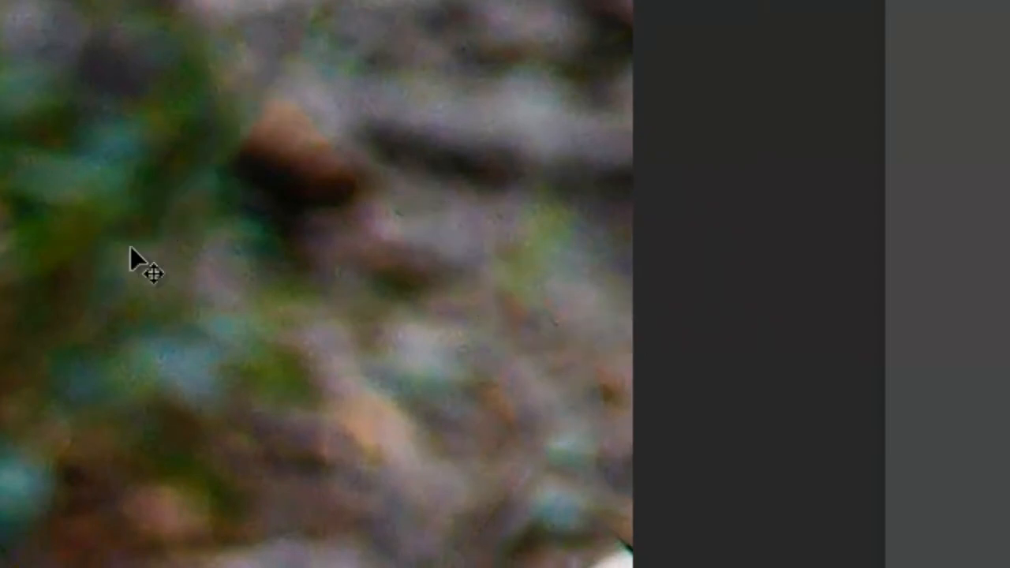
- Heal the dark spot at the edge of the right-side ear's tip
key(ctrl+minus)
key(ctrl+minus)
key(ctrl+0)
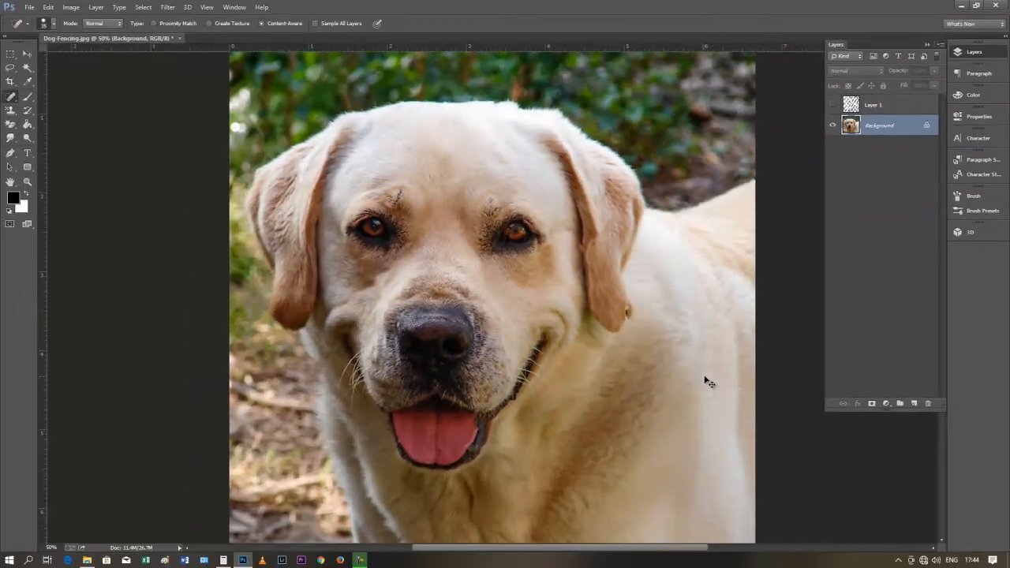
key(ctrl+plus)
drag(634, 273, 632, 209)
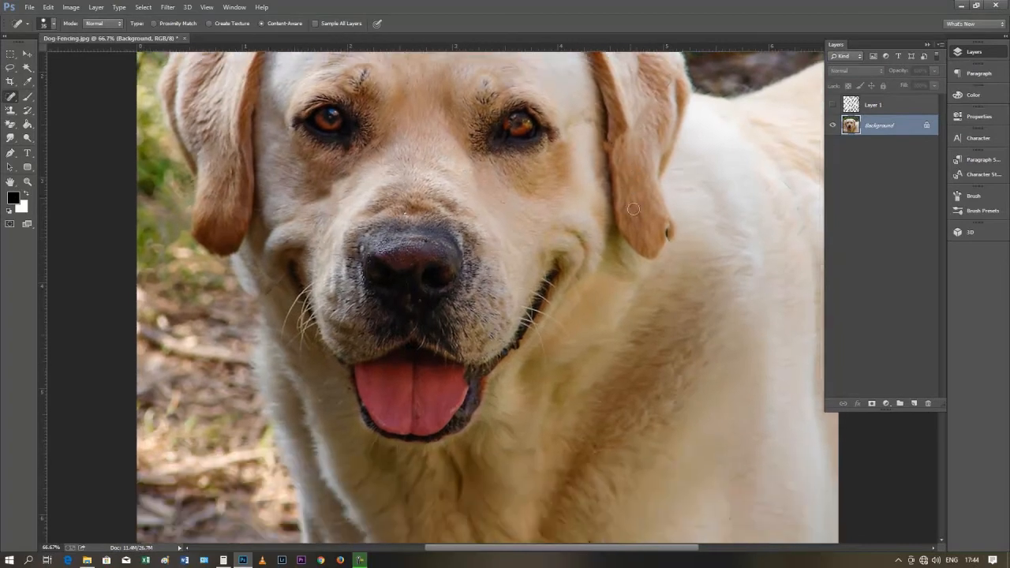
drag(667, 238, 666, 229)
- Check the chest and head for leftovers and heal the small mark on the dog's forehead
drag(632, 366, 606, 234)
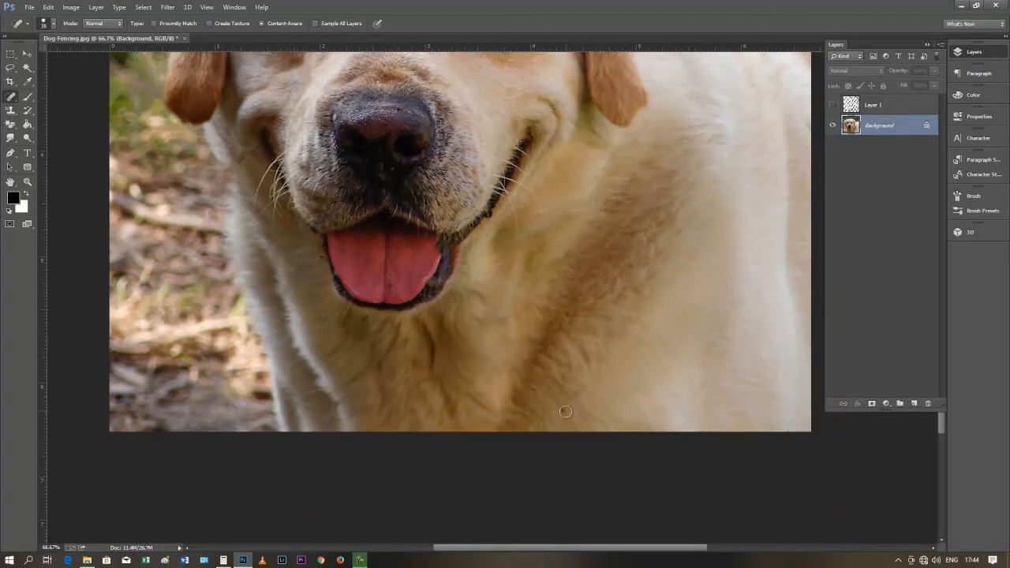
drag(597, 286, 498, 465)
drag(607, 311, 658, 415)
drag(655, 335, 724, 407)
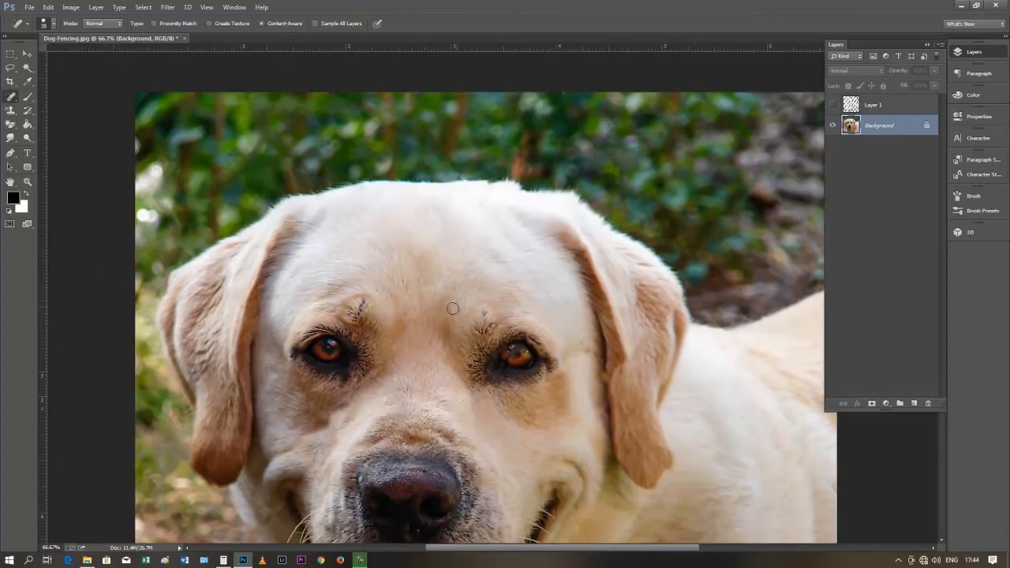
drag(452, 307, 515, 297)
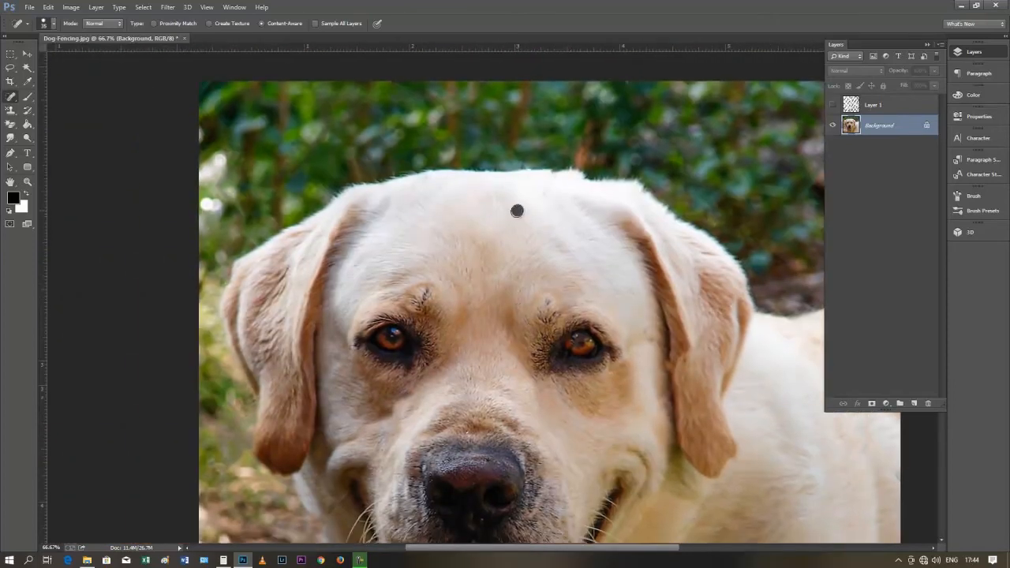
drag(531, 341, 544, 231)
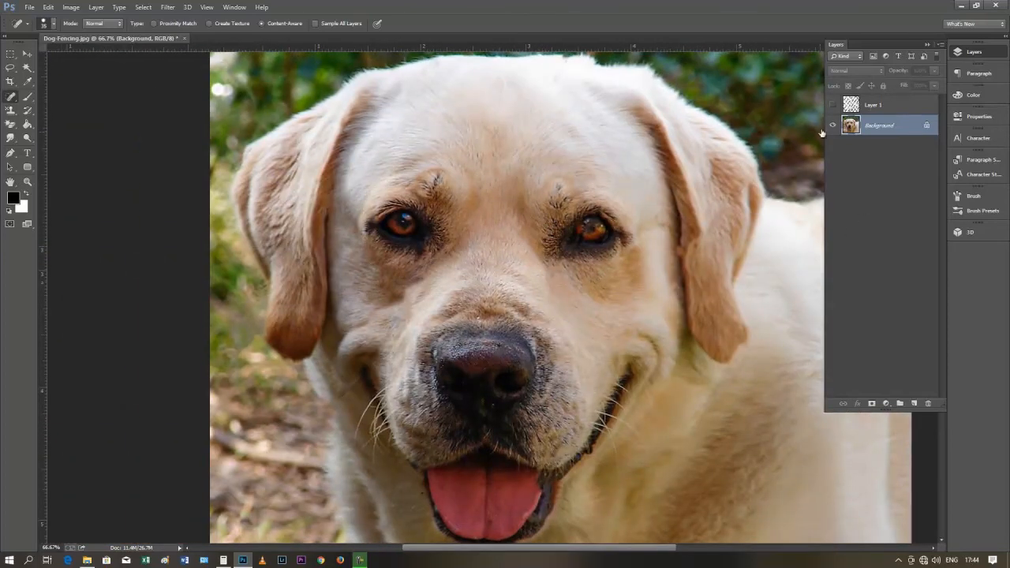
- Toggle the traced fence layer on and off for comparison and inspect the dog's face and eyes for remaining flaws
click(833, 106)
click(832, 106)
drag(479, 323, 508, 174)
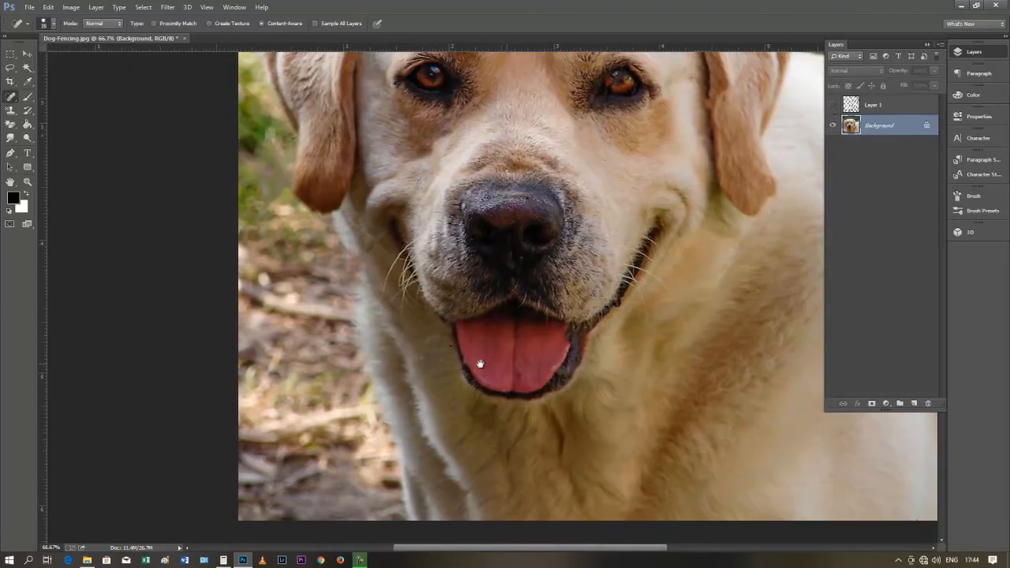
drag(387, 326, 464, 431)
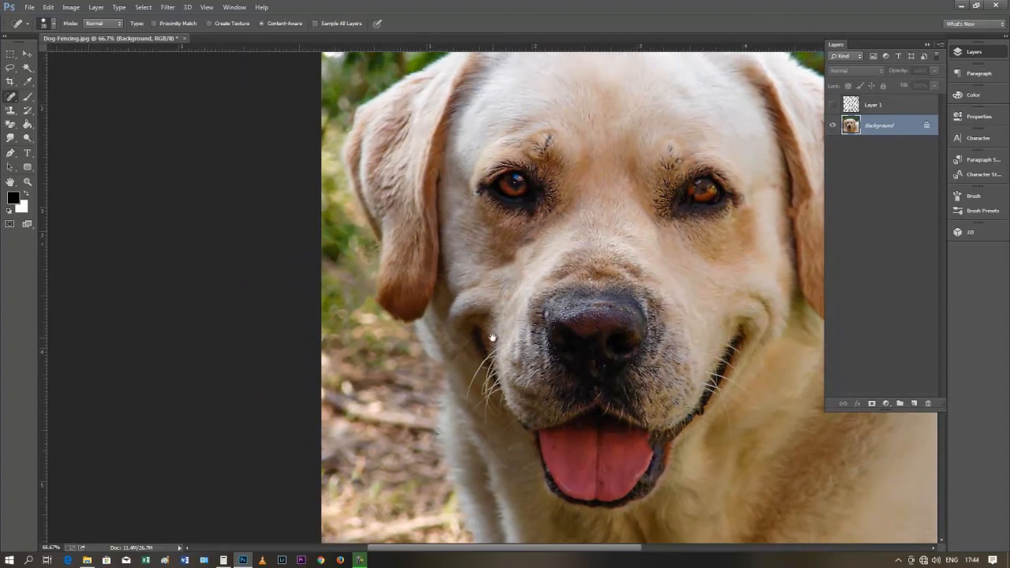
drag(493, 338, 432, 362)
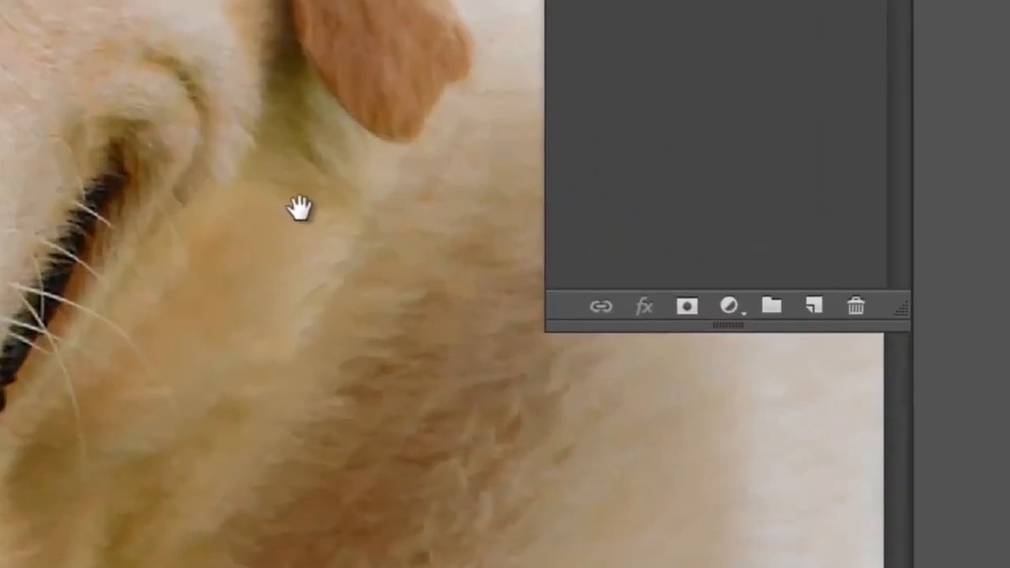
drag(300, 207, 277, 367)
drag(103, 177, 116, 229)
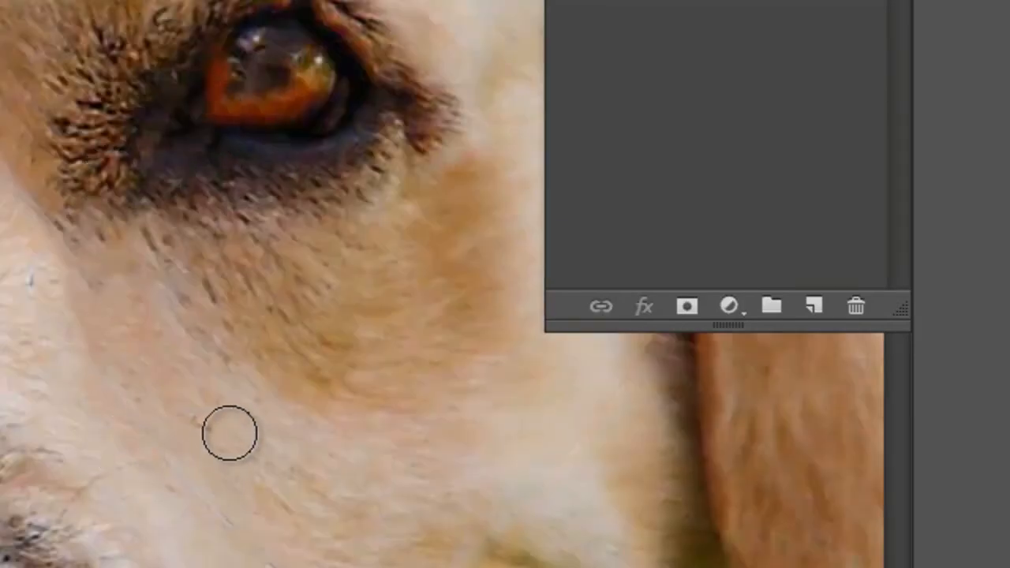
key(ctrl+z)
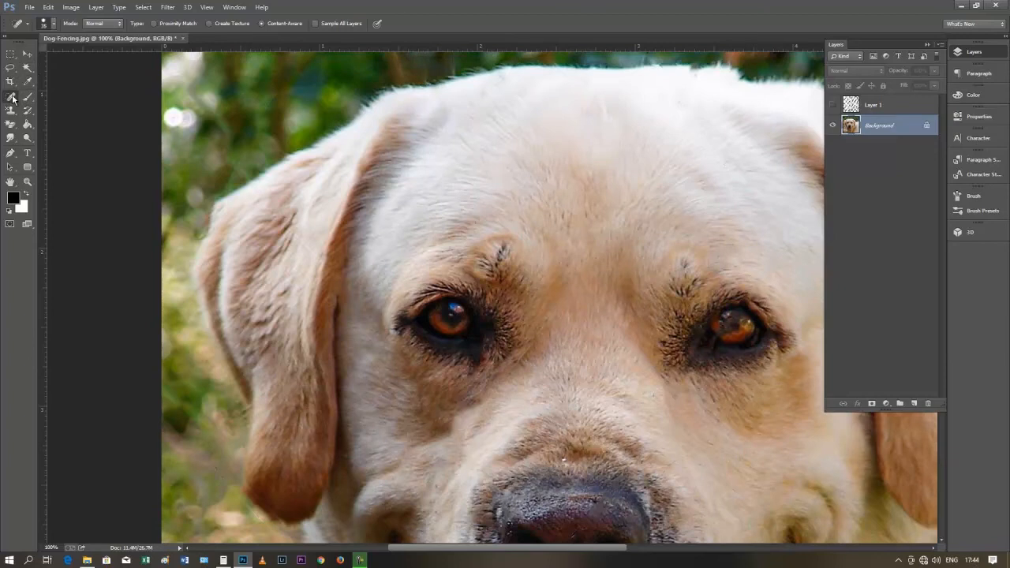
- Outline the dog's left-side eyeball with the Lasso at 0.5 px feather and copy it to a new layer
click(9, 68)
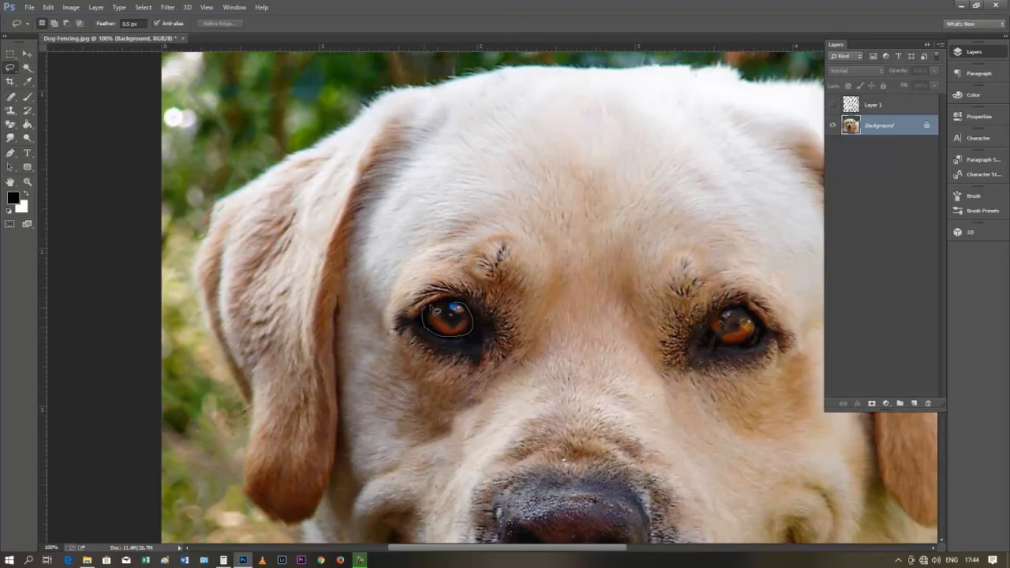
drag(461, 302, 456, 305)
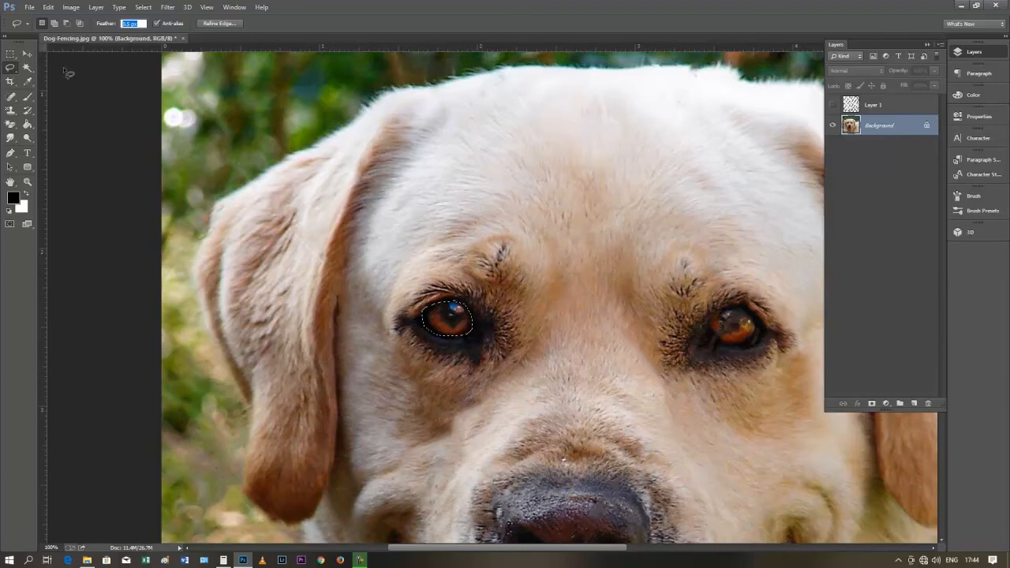
click(24, 55)
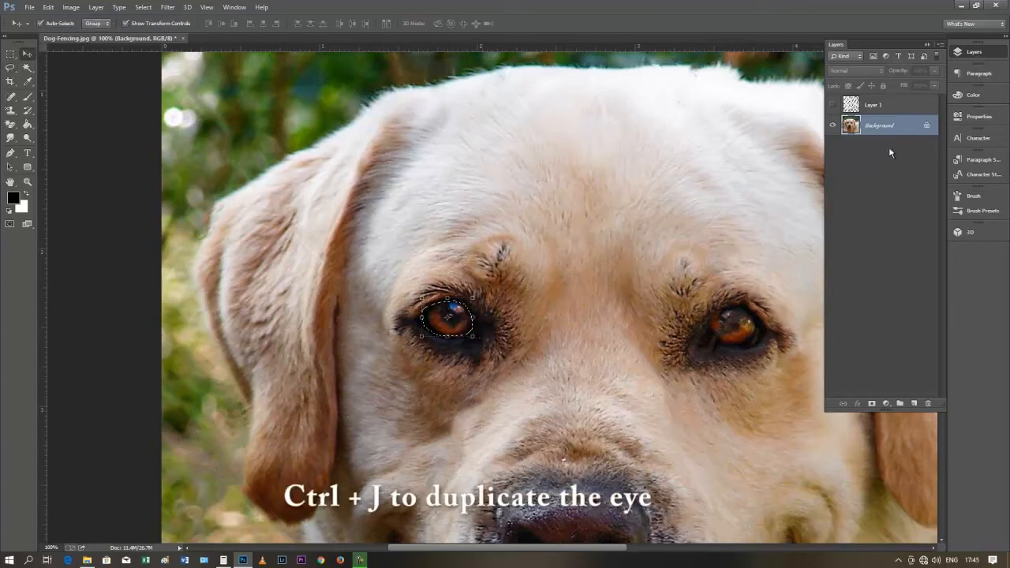
key(ctrl+j)
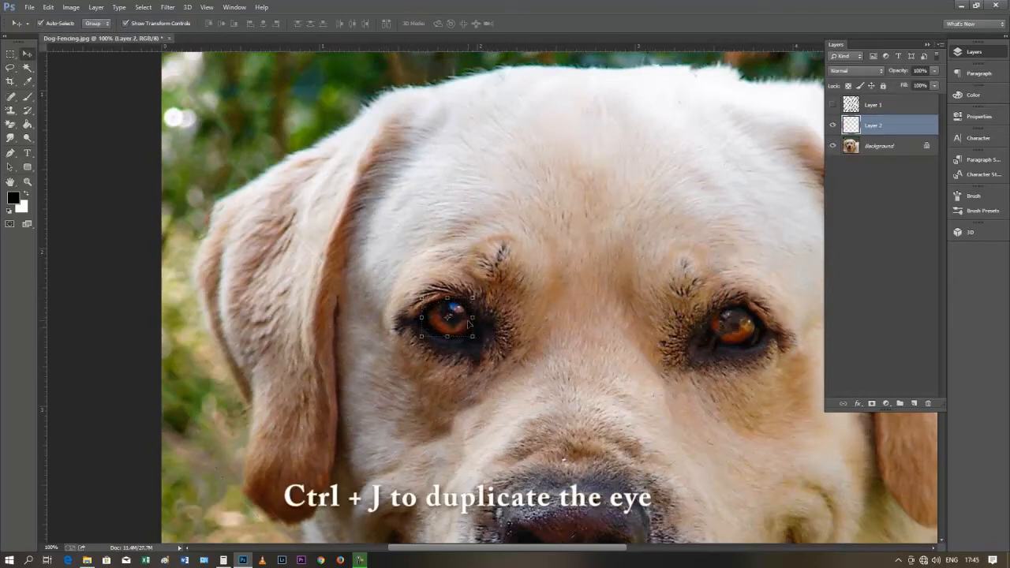
- Move the copied eyeball over the damaged right-side eye and align it with the eye socket
drag(465, 329, 748, 341)
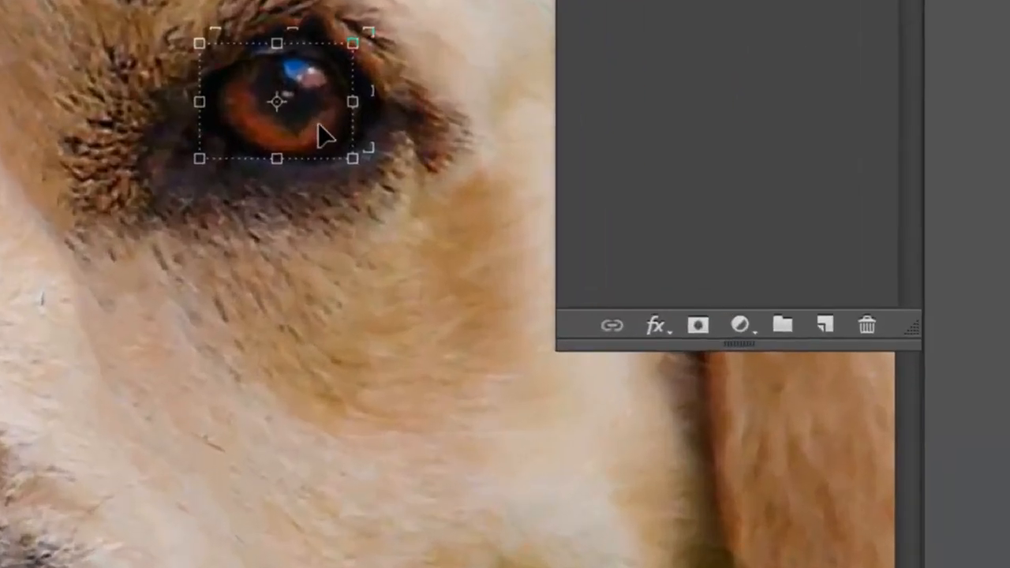
drag(320, 119, 318, 99)
key(ctrl+plus)
key(ctrl+plus)
drag(130, 85, 0, 0)
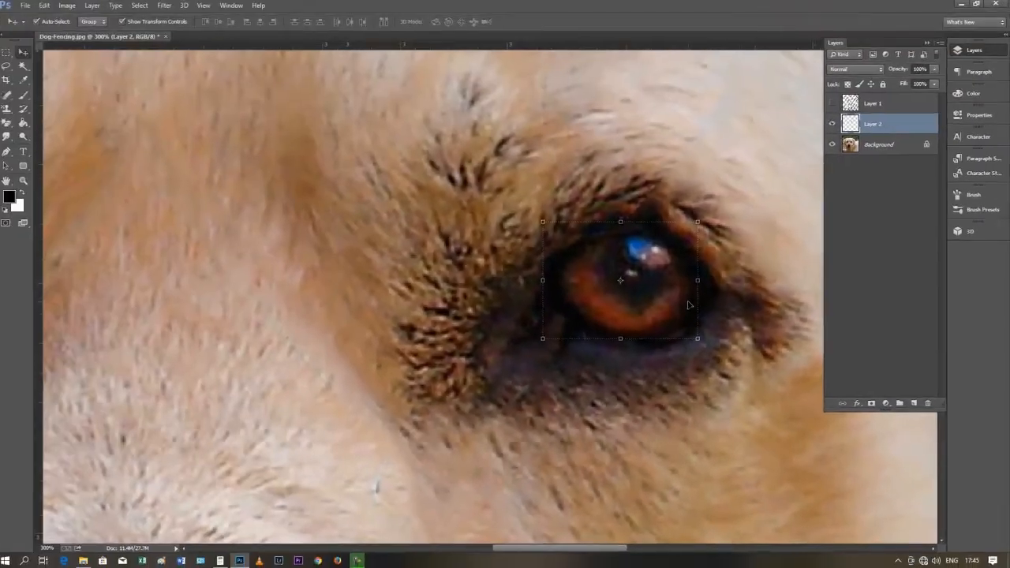
- Flip the copied eyeball horizontally and nudge it into place over the right-side eye
right_click(646, 283)
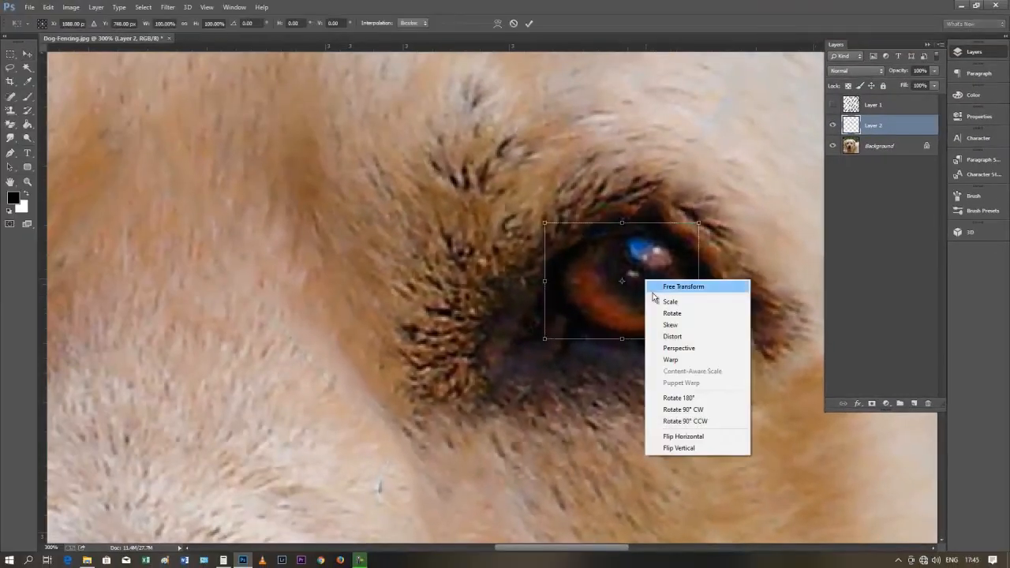
click(685, 436)
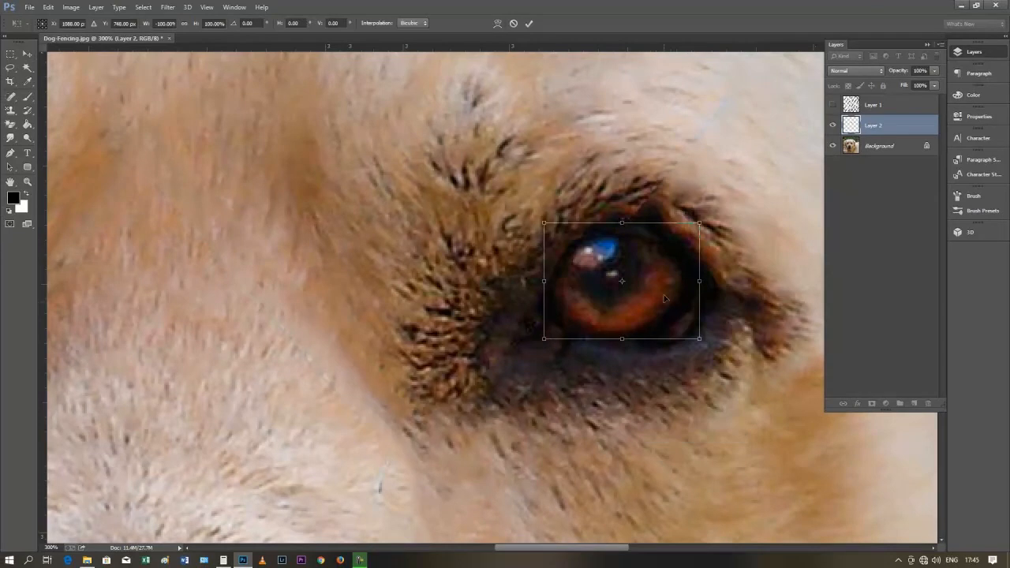
mouse_move(659, 300)
mouse_down()
mouse_move(672, 300)
mouse_move(676, 324)
mouse_move(664, 291)
mouse_move(667, 300)
mouse_up()
key(Return)
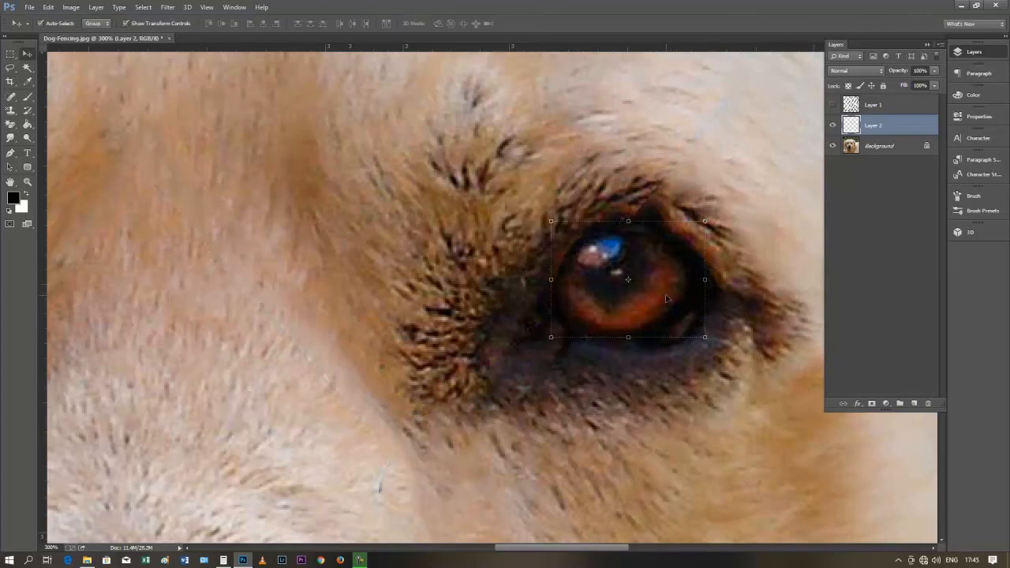
- Add a layer mask to the copied eyeball layer and set up a soft 25 px black brush for blending its edges
key(ctrl+1)
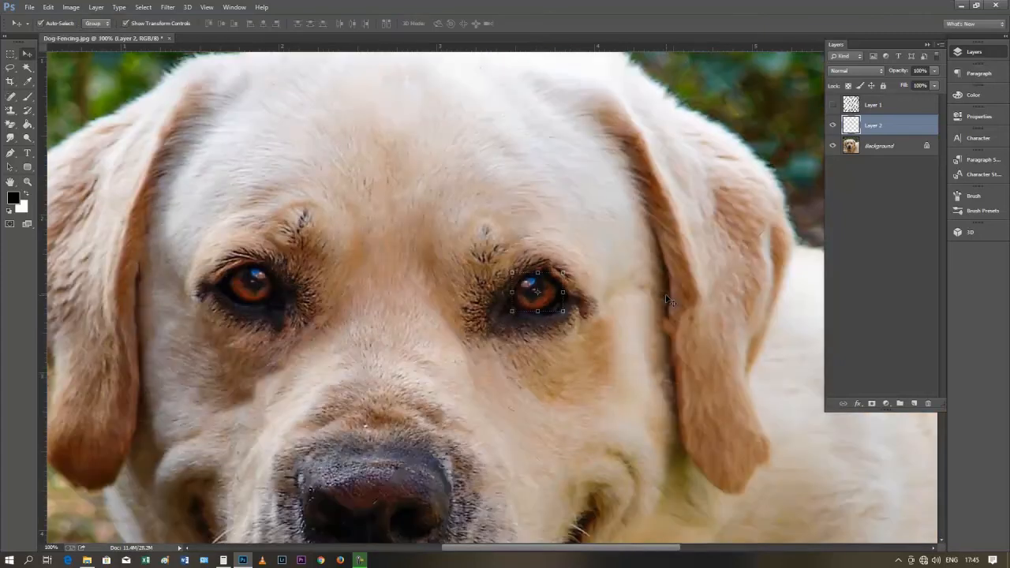
key(ctrl+plus)
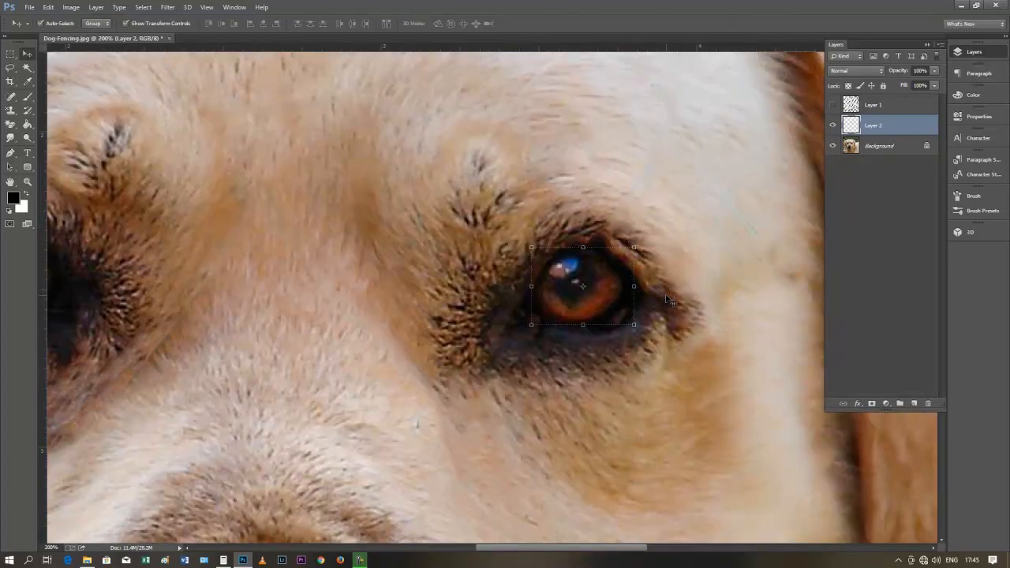
click(871, 403)
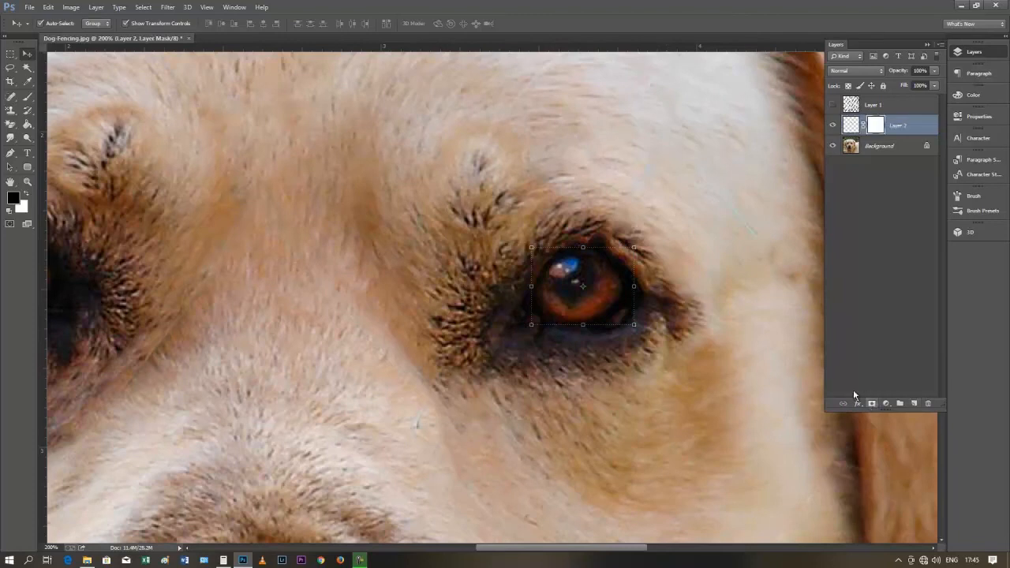
click(28, 96)
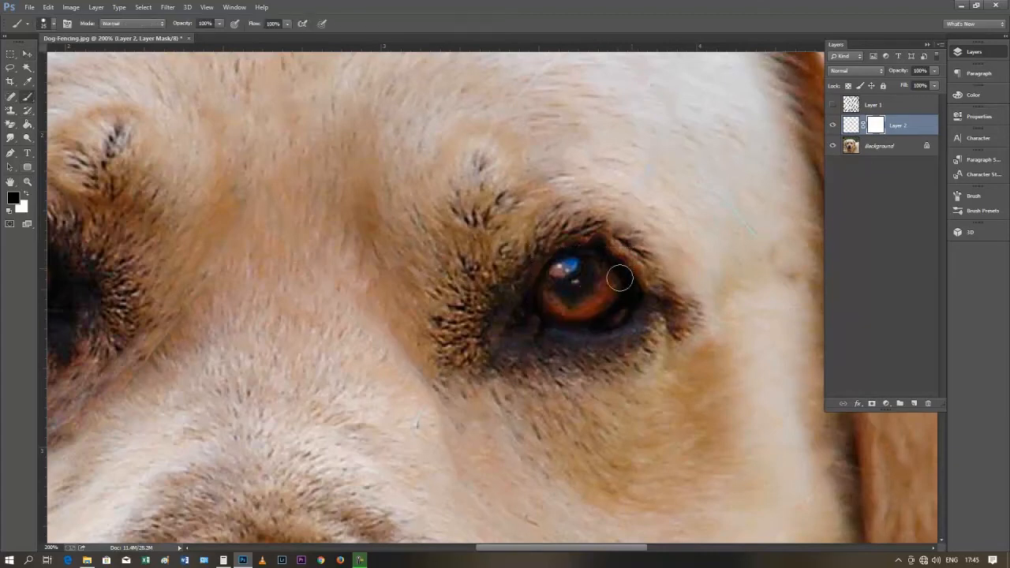
right_click(696, 347)
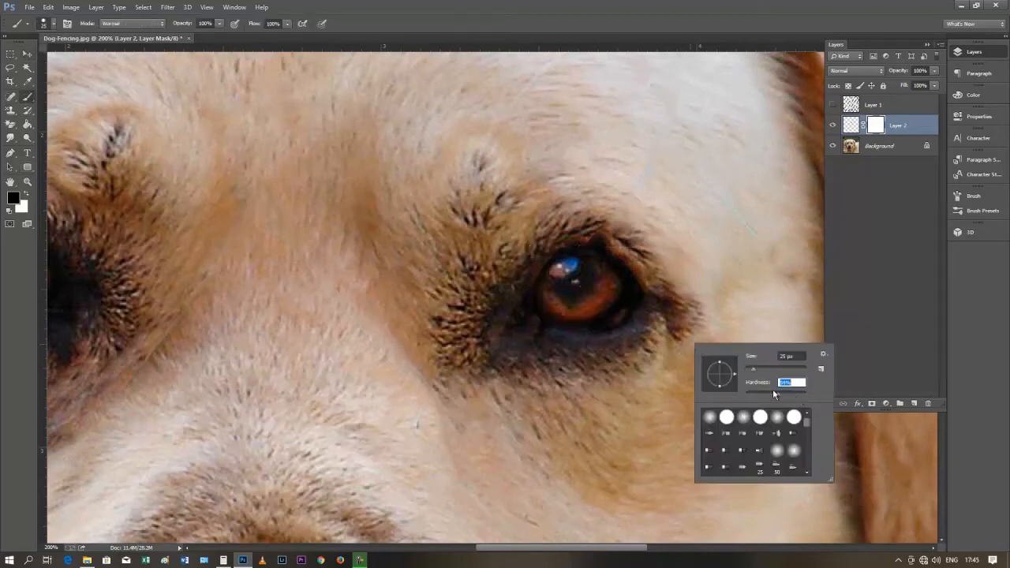
key(Return)
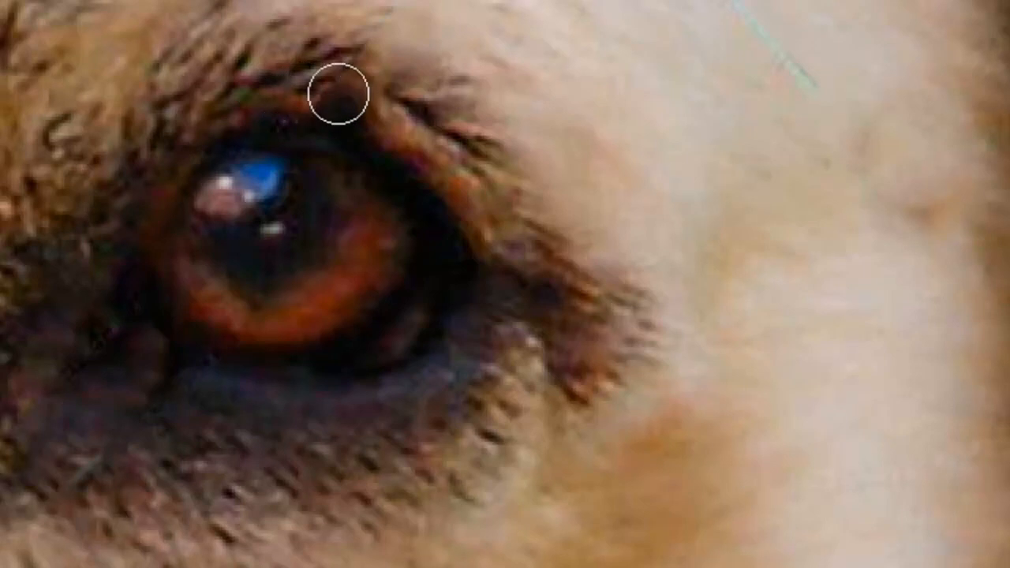
- Enlarge the copied eyeball slightly toward its lower outer corner so that it fills the eye socket
key(ctrl+t)
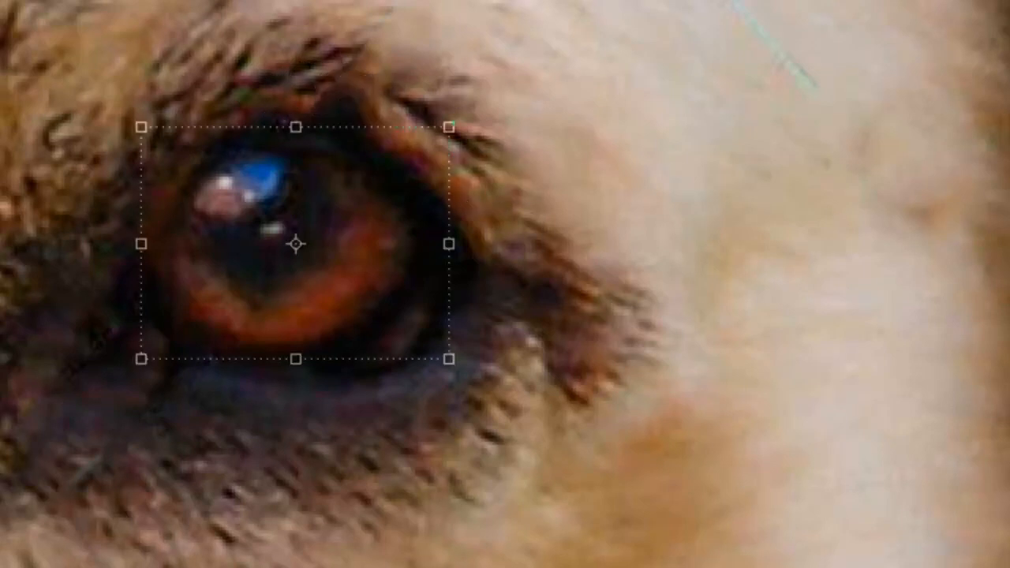
drag(447, 364, 464, 376)
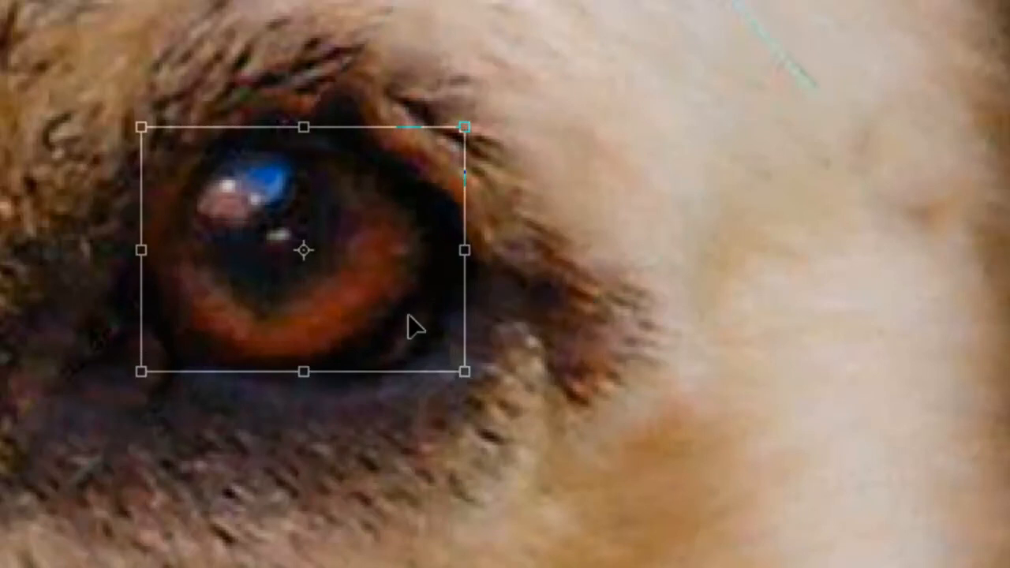
key(Return)
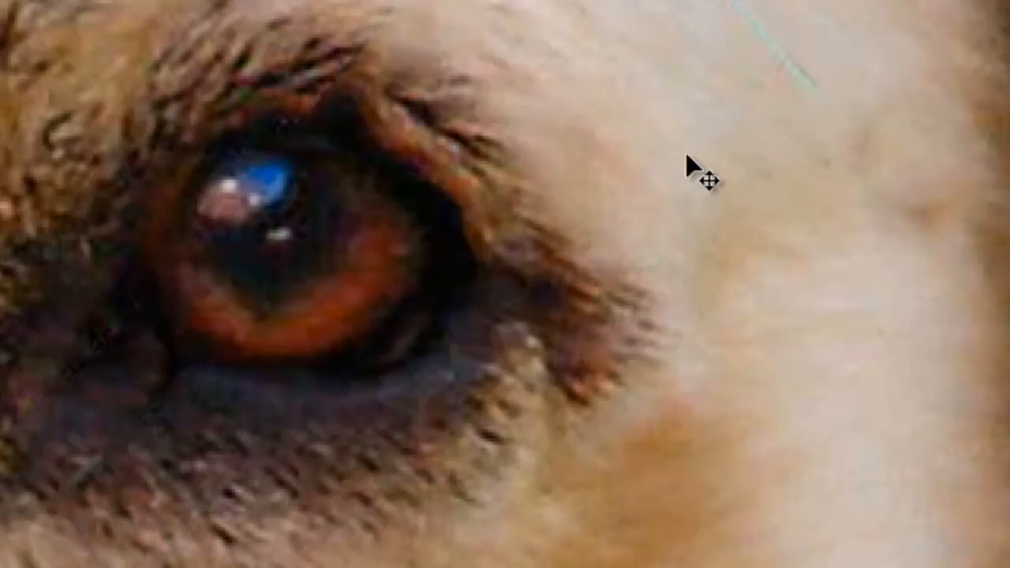
- Review the whole dog photo and toggle the traced fence and copied eyeball layers to compare the retouching
key(ctrl+minus)
key(ctrl+minus)
key(ctrl+minus)
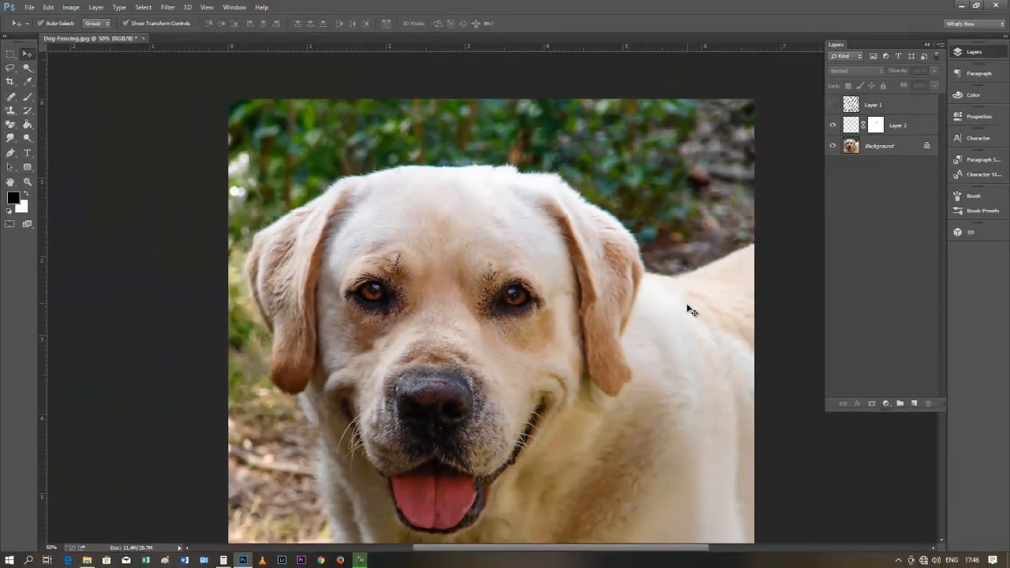
scroll(688, 305, down, 3)
scroll(685, 310, down, 3)
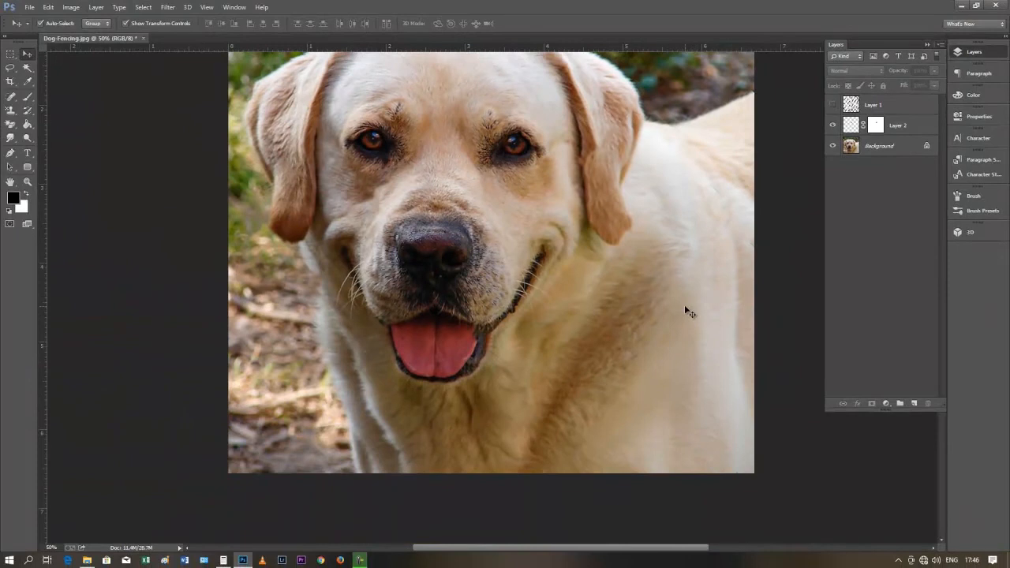
scroll(685, 311, up, 4)
scroll(686, 175, up, 2)
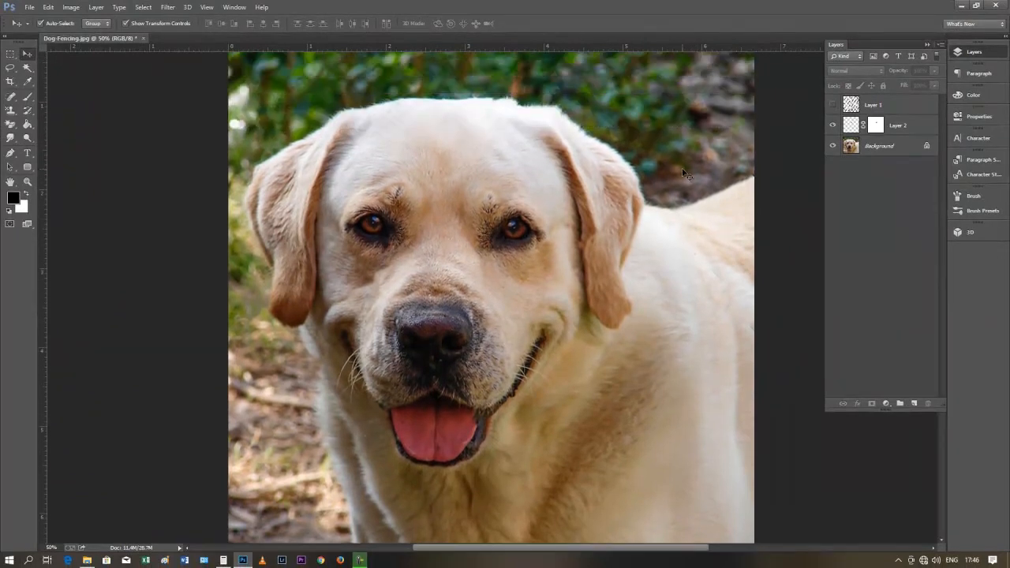
click(831, 105)
click(831, 104)
click(903, 108)
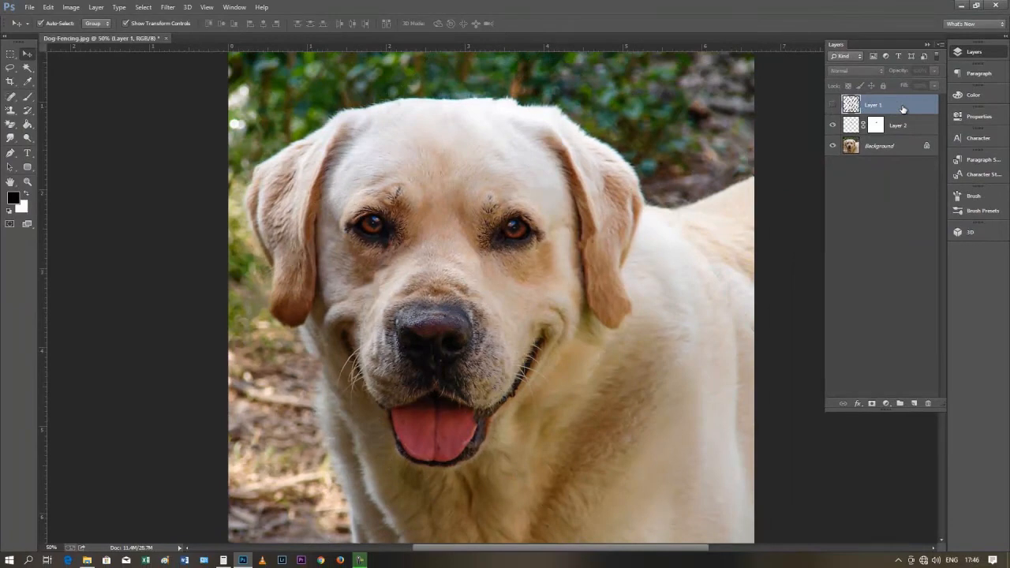
click(833, 125)
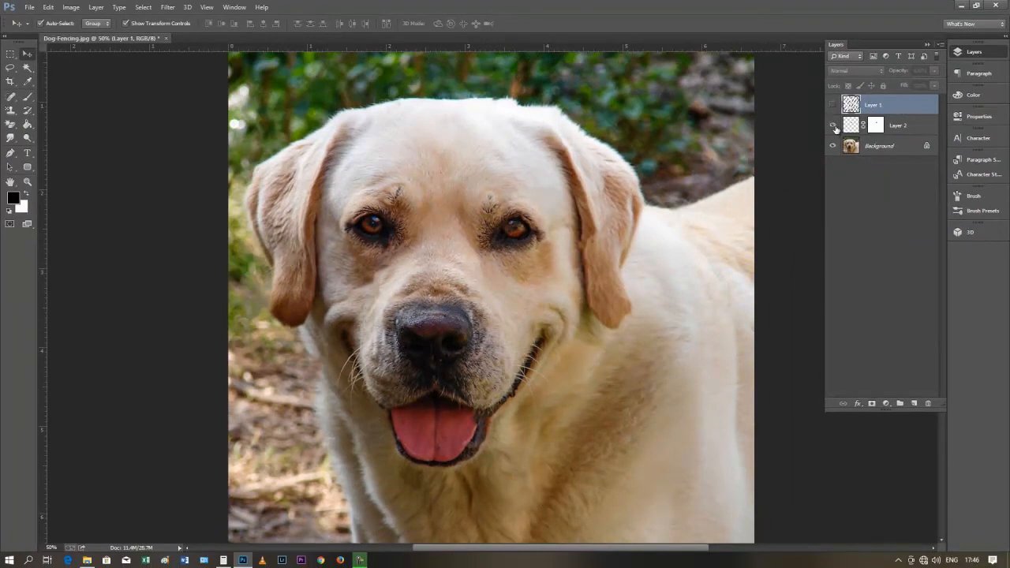
- Merge the masked eyeball layer with the Background layer
click(901, 125)
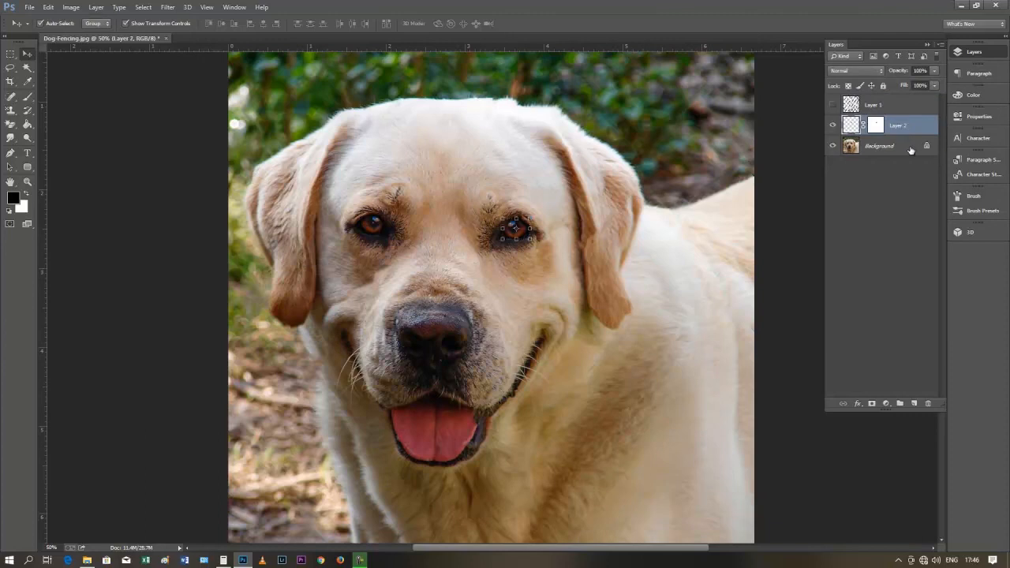
shift+click(911, 150)
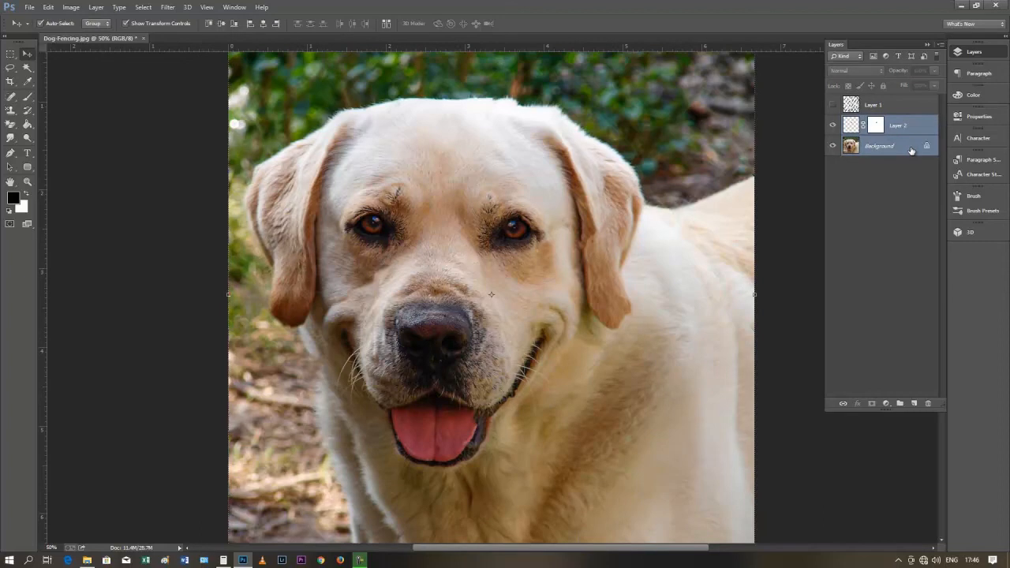
right_click(914, 148)
right_click(903, 123)
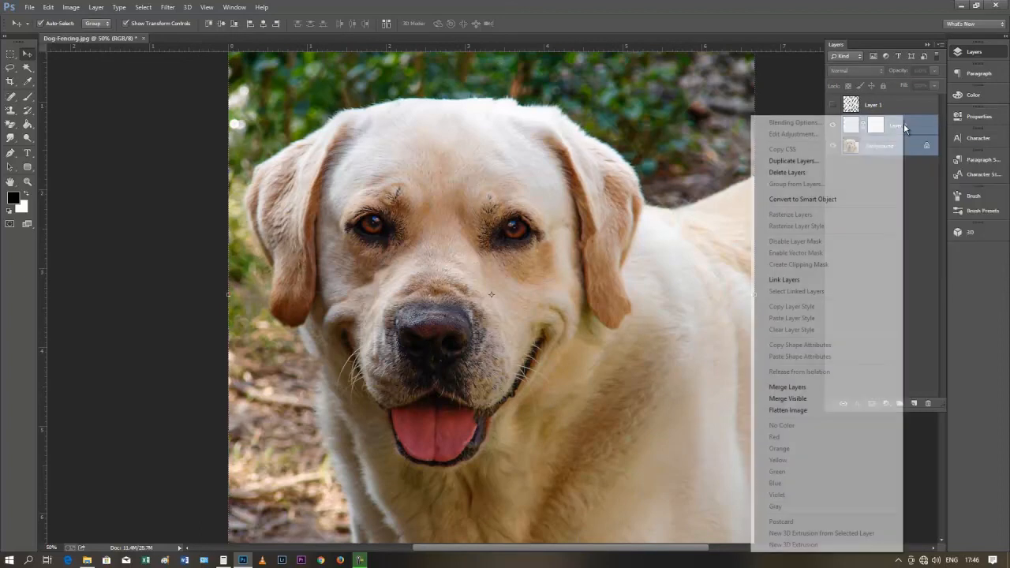
right_click(913, 149)
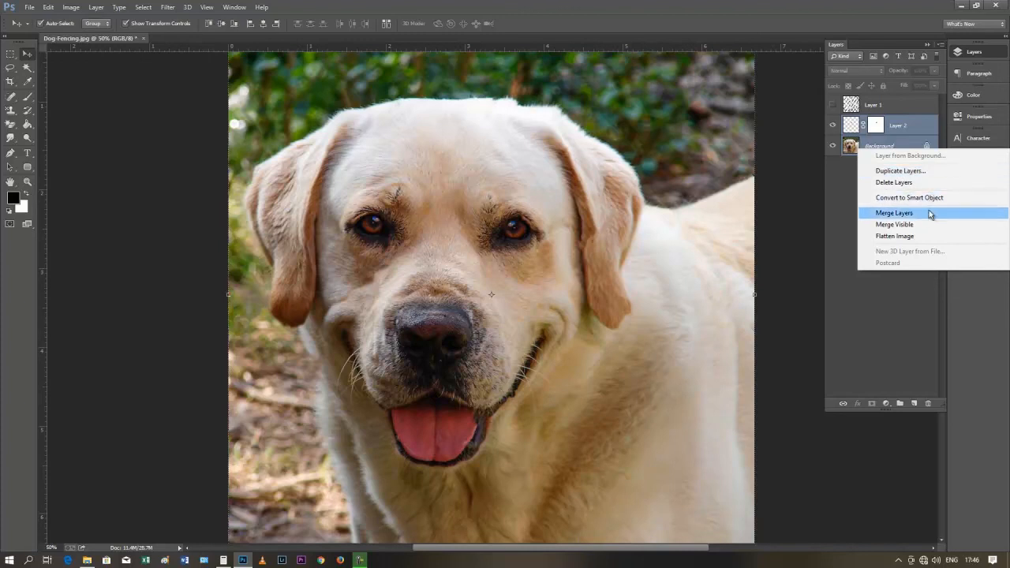
click(928, 212)
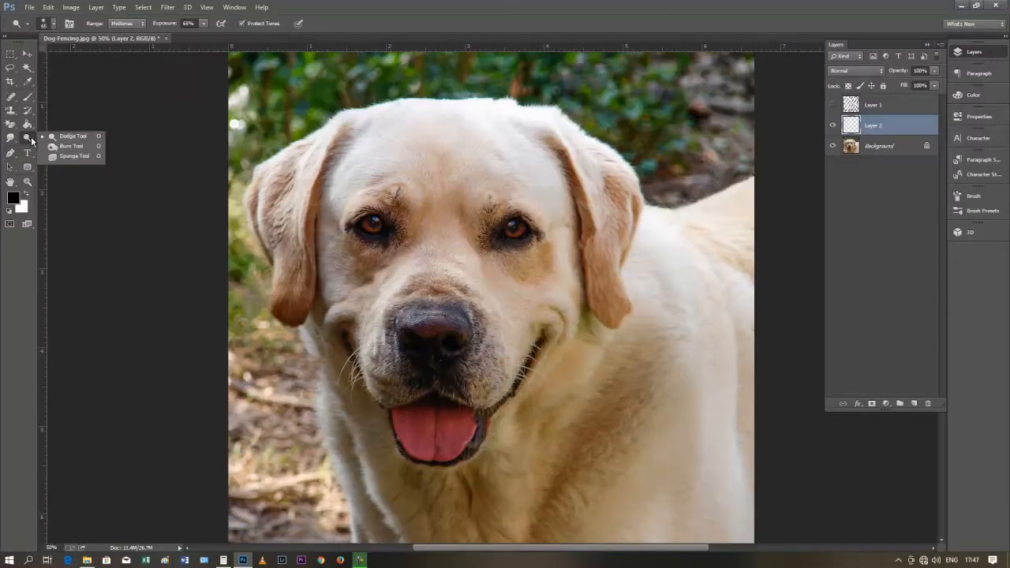
- Choose the Gradient tool and load the black-to-transparent preset for editing
click(27, 124)
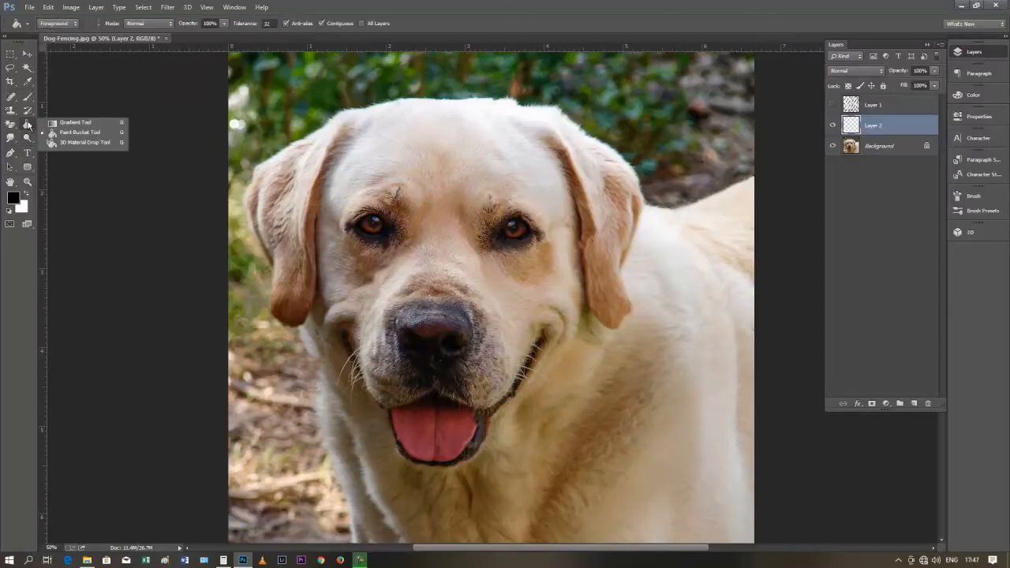
click(54, 123)
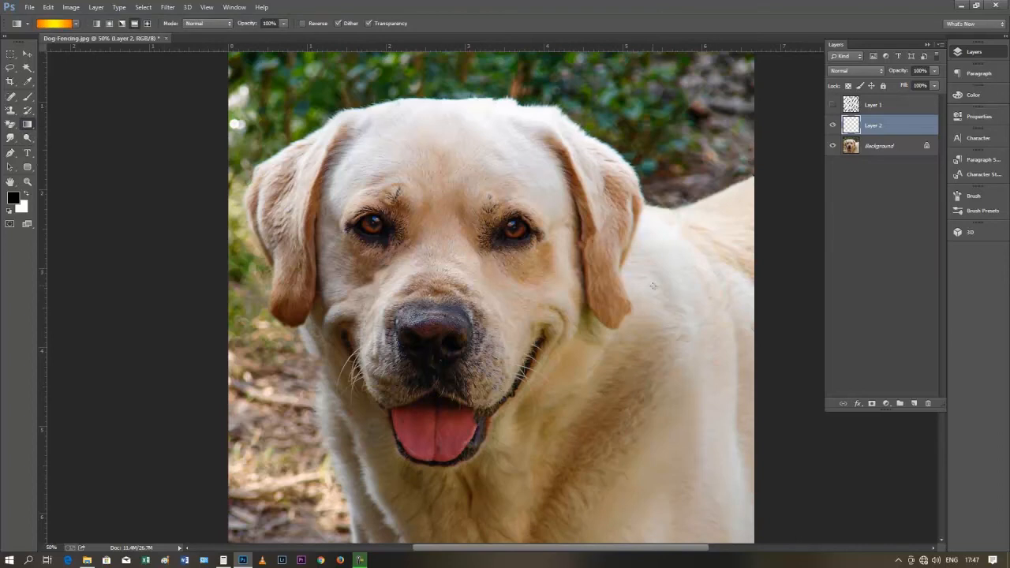
click(63, 23)
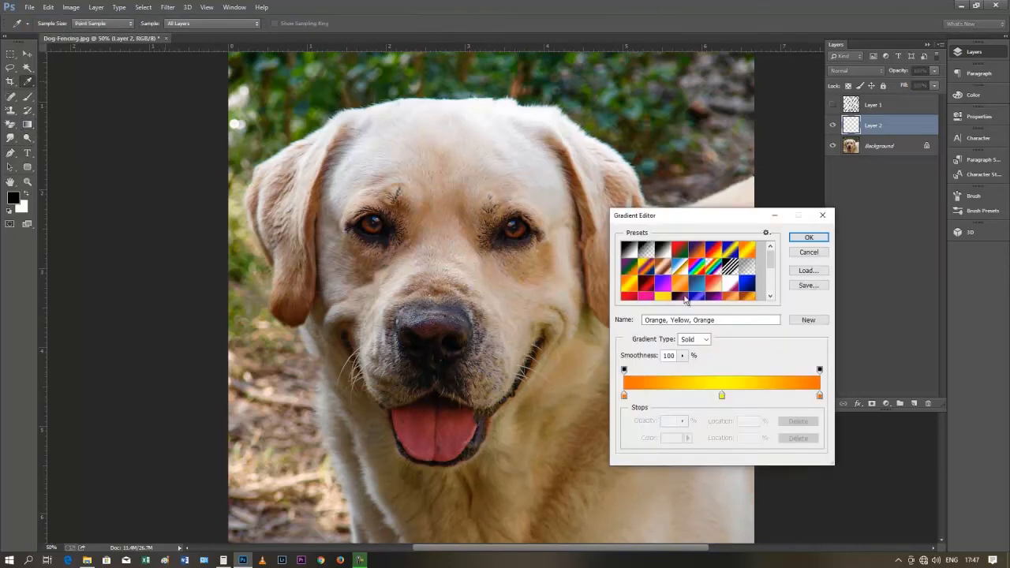
click(696, 250)
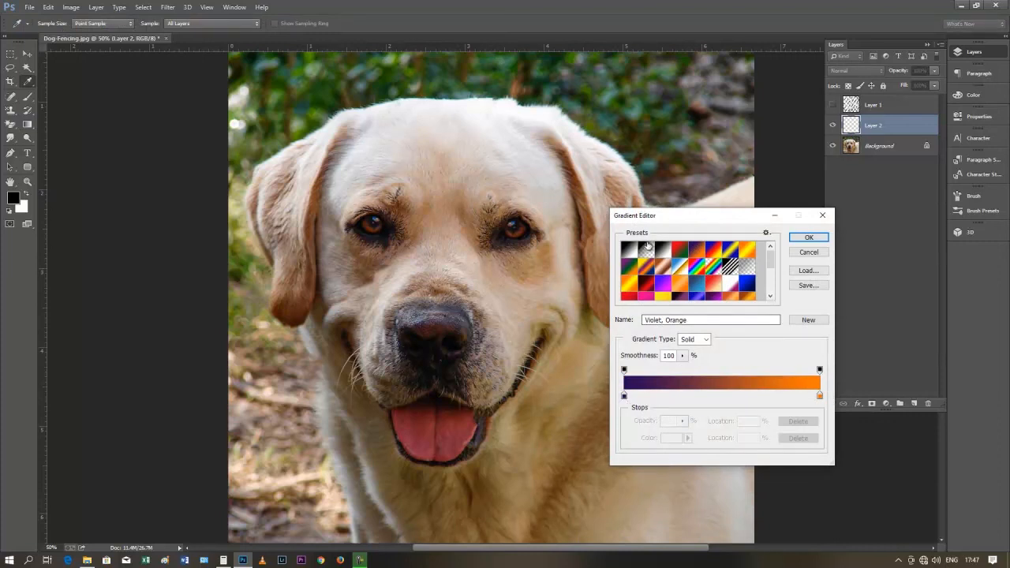
click(645, 251)
- Change the gradient's black starting color stop to orange and apply the edited orange-to-transparent gradient
double_click(624, 395)
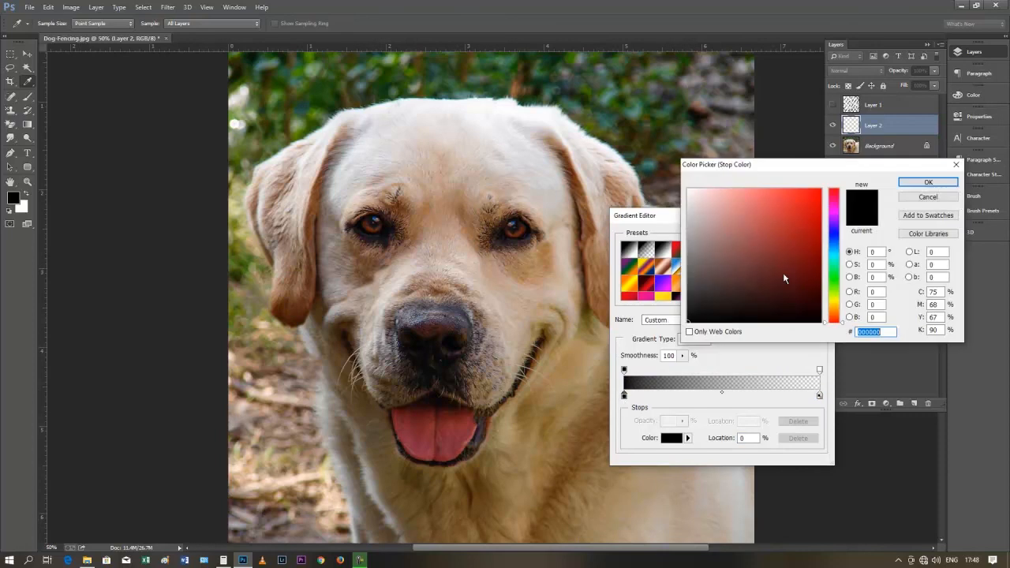
click(839, 309)
drag(818, 194, 827, 179)
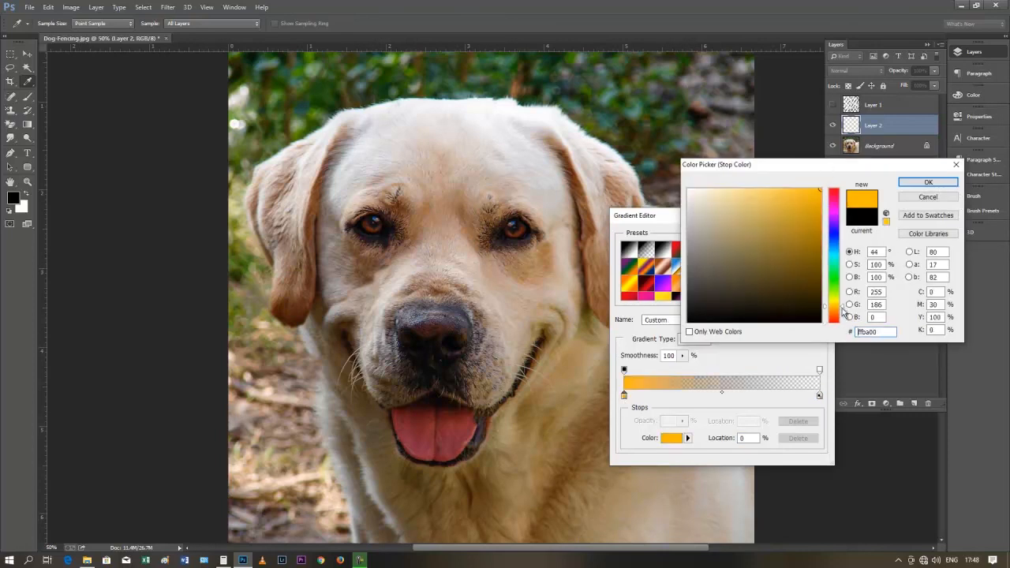
drag(842, 307, 843, 310)
click(920, 181)
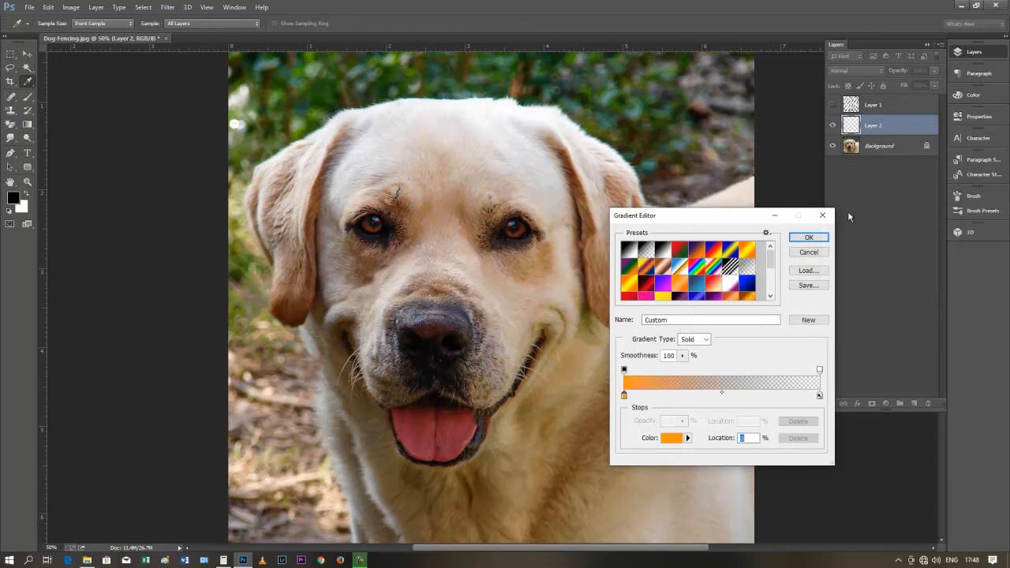
click(809, 239)
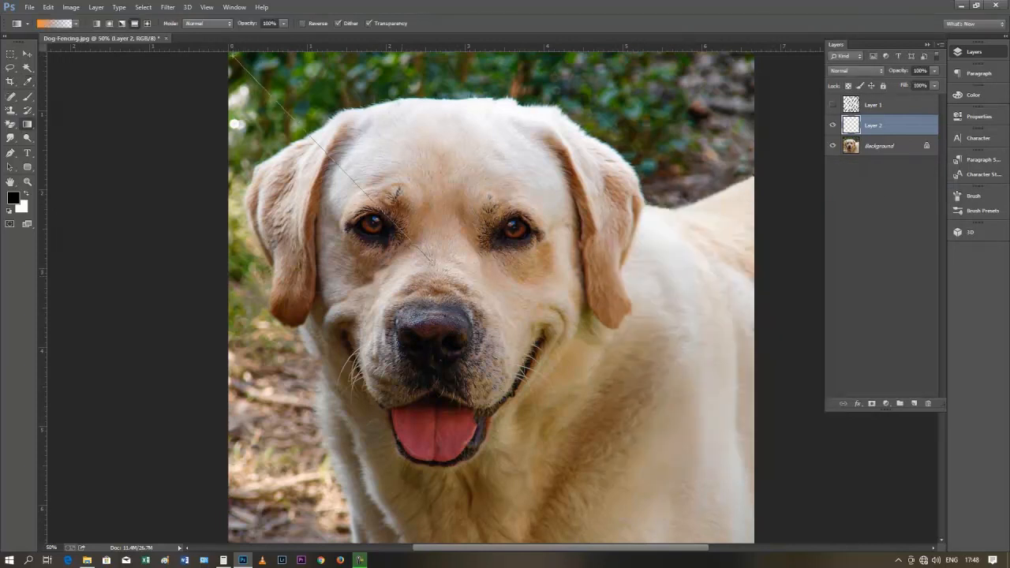
- Fill Layer 2 with the gradient diagonally from the photo's upper-left corner past the dog's muzzle, and blend it as Soft Light
drag(234, 60, 612, 441)
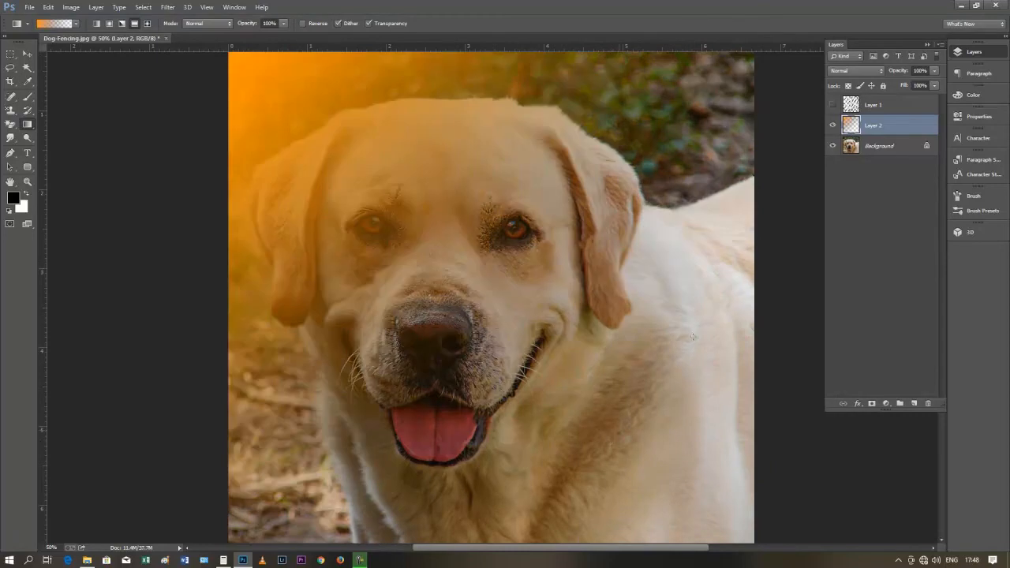
click(865, 68)
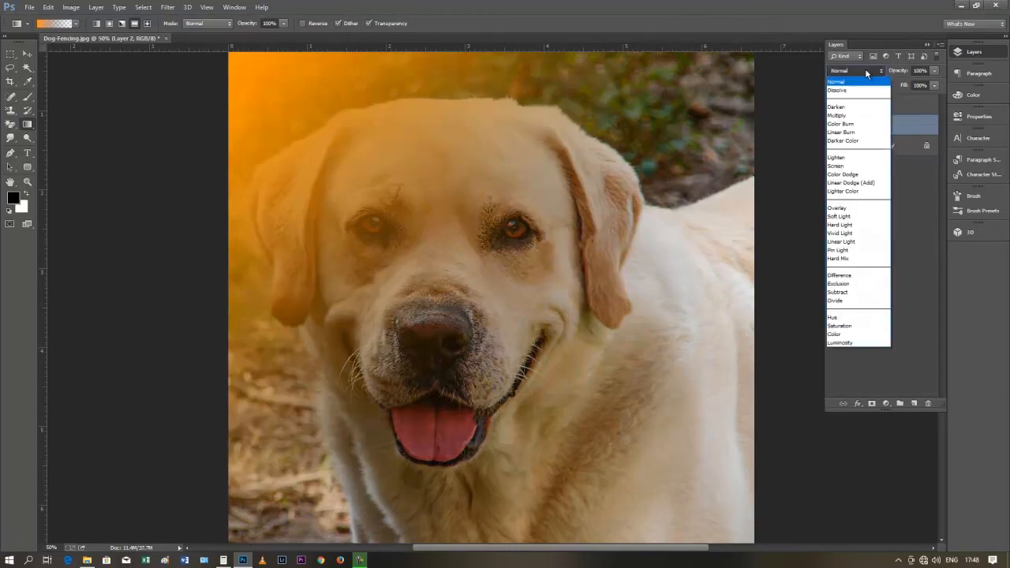
click(847, 207)
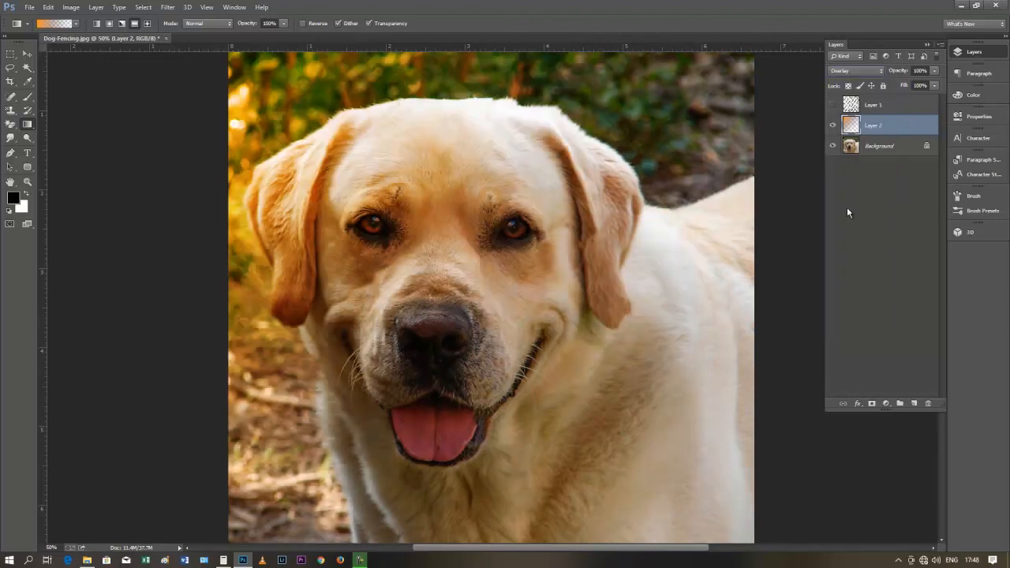
click(852, 69)
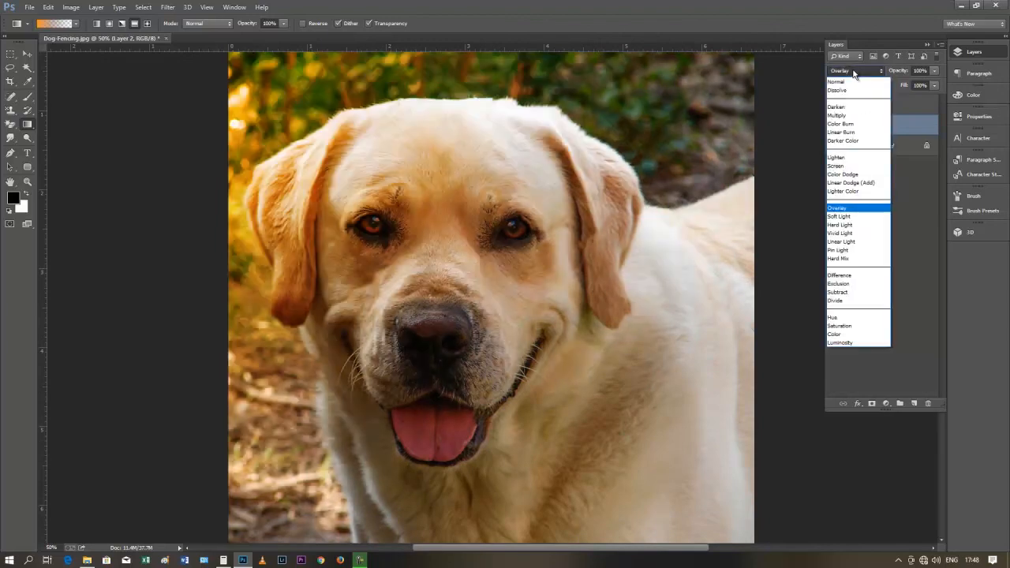
click(842, 216)
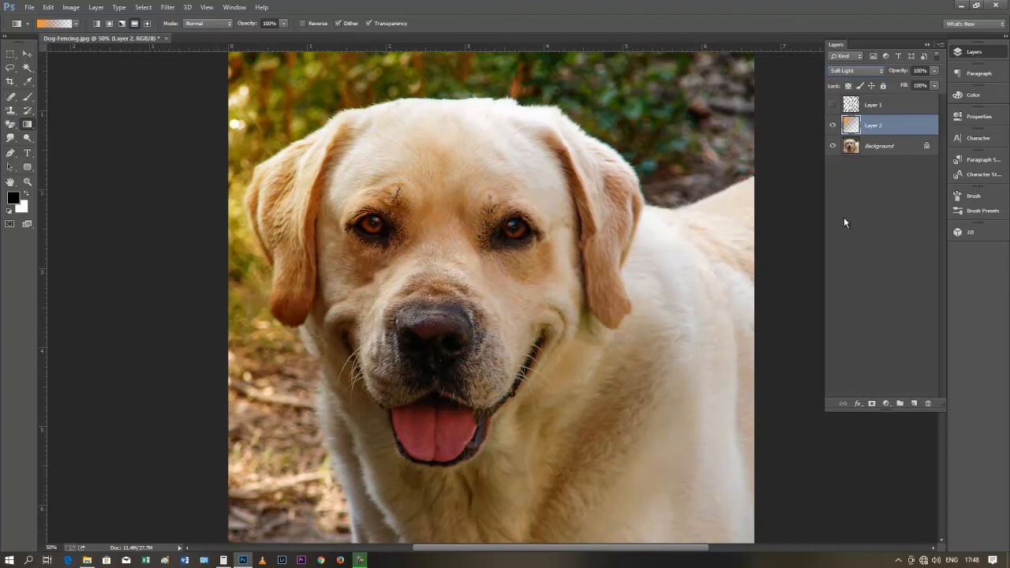
- Toggle the orange gradient layer off and on to compare the photo with and without the warm light
key(ctrl+minus)
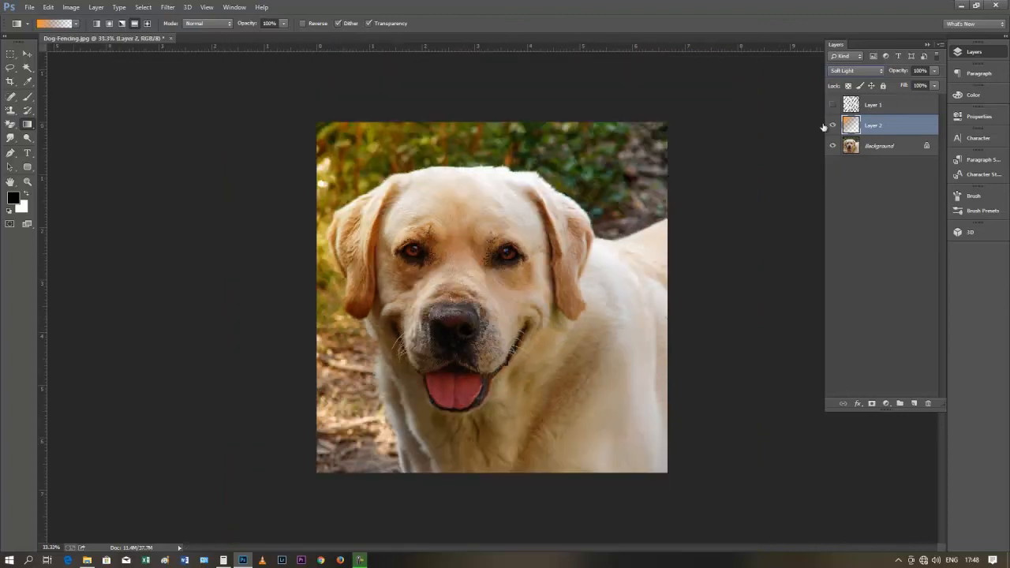
click(832, 126)
click(832, 125)
click(832, 125)
click(833, 125)
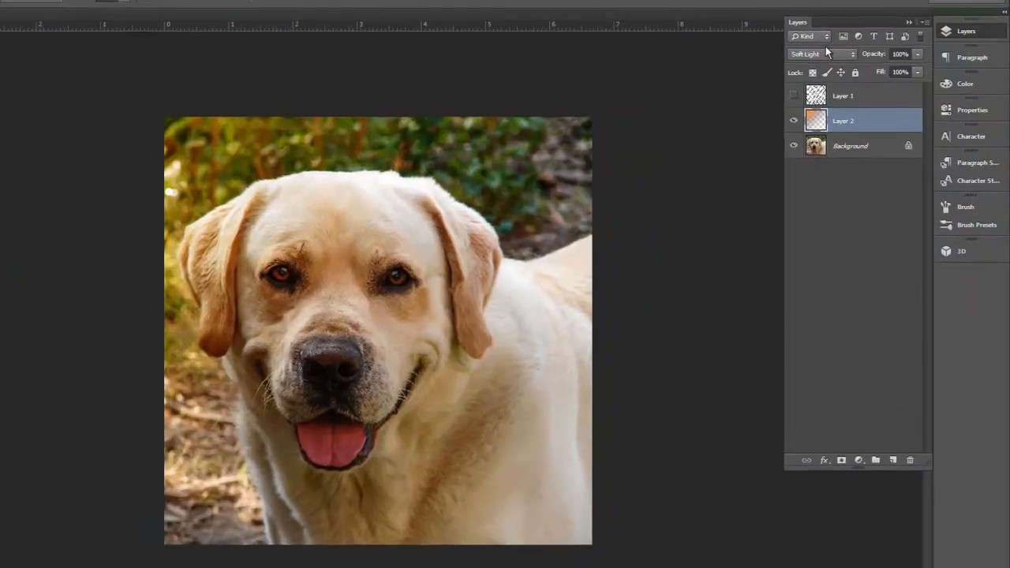
- Switch Layer 2's blend mode to Screen and shift its gradient's hue to -32 with Hue/Saturation
click(856, 70)
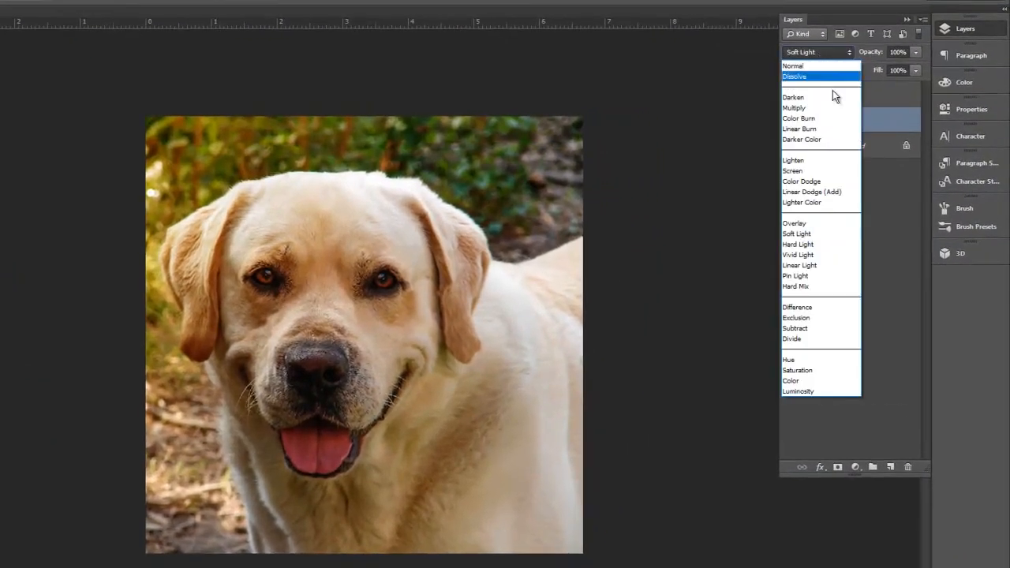
click(807, 170)
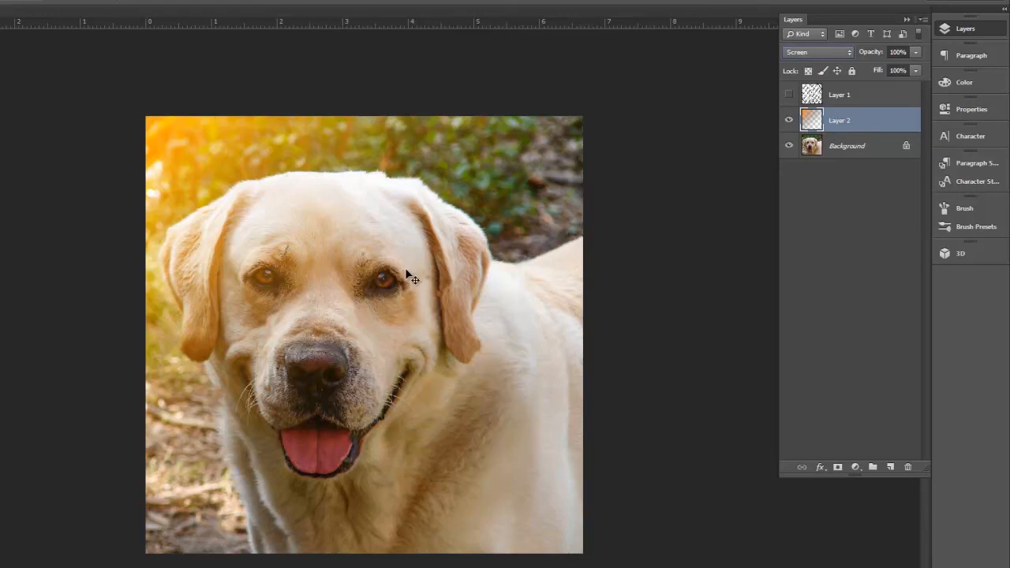
key(ctrl+u)
drag(790, 95, 783, 181)
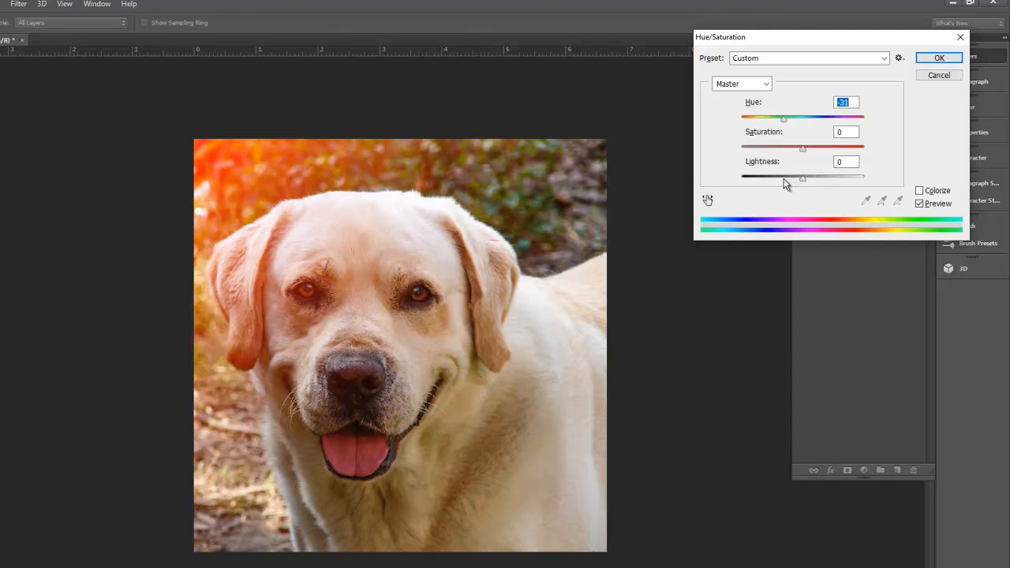
click(939, 58)
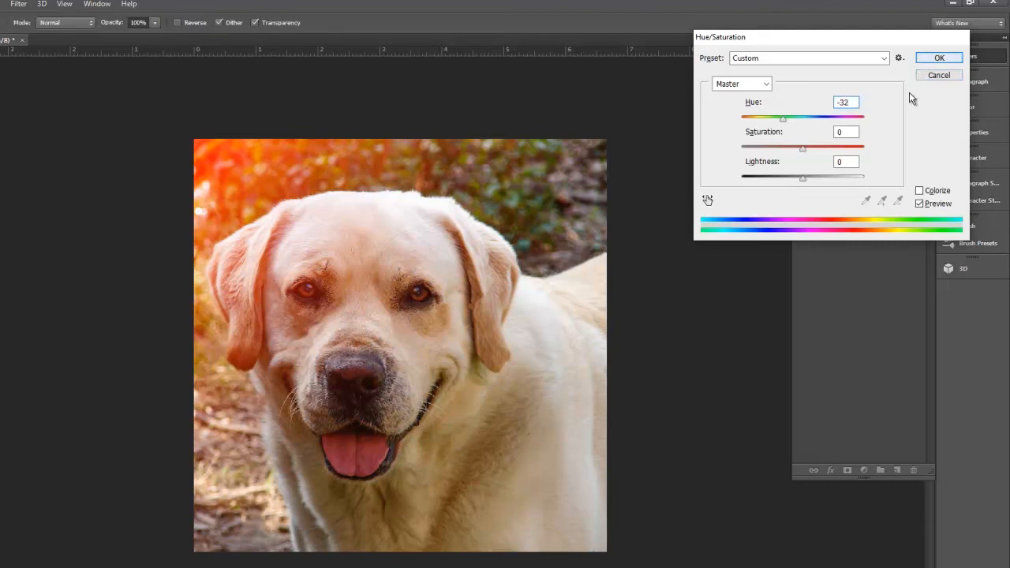
- Toggle Layer 2 off and on to compare the photo, and lower the layer's opacity to 75%
click(801, 143)
click(800, 143)
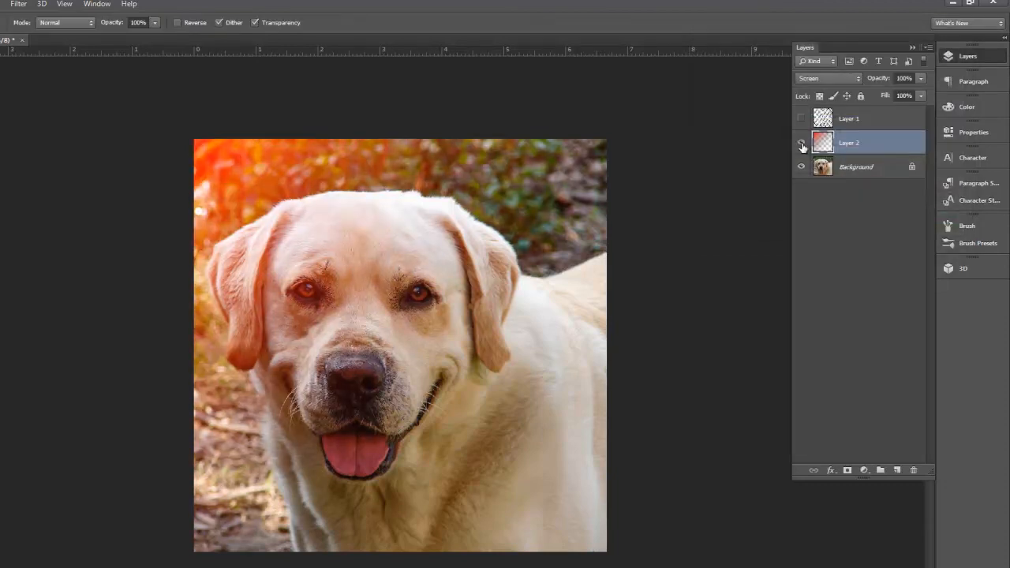
click(920, 78)
drag(917, 93, 908, 95)
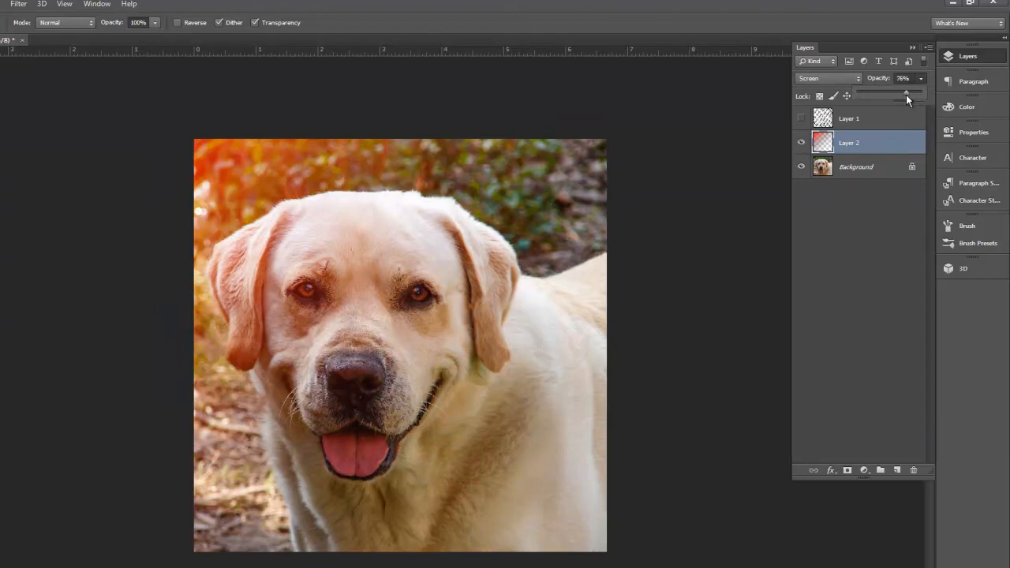
drag(905, 95, 902, 93)
drag(904, 93, 905, 92)
- Select Layer 1, Layer 2 and the Background together and merge them into one layer
key(v)
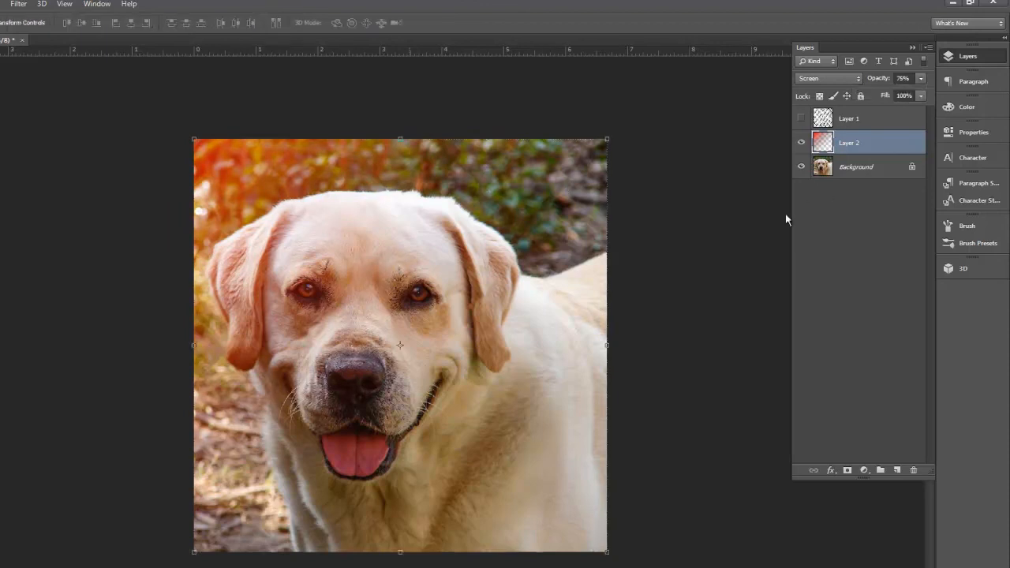
click(868, 169)
shift+click(877, 125)
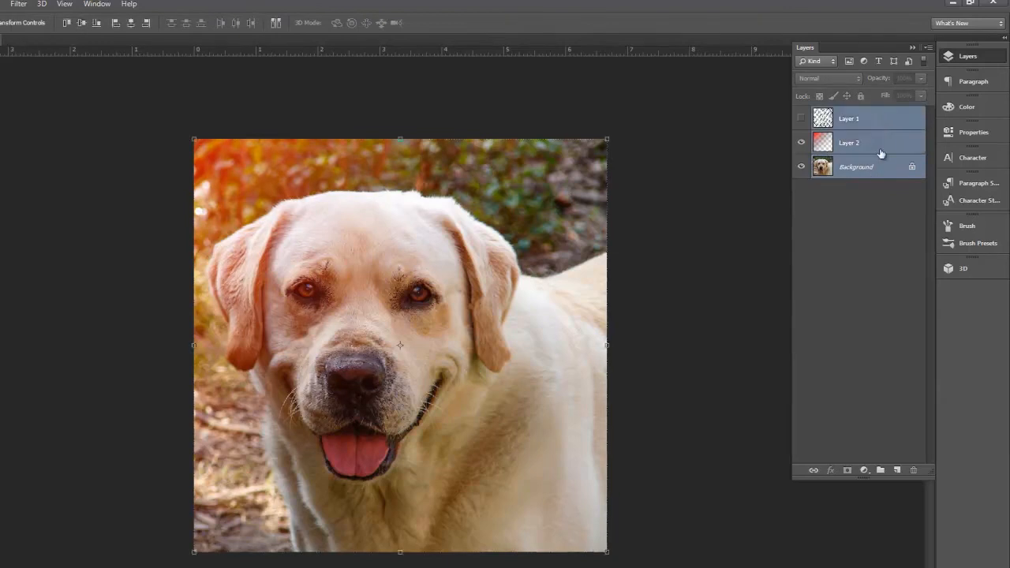
right_click(880, 115)
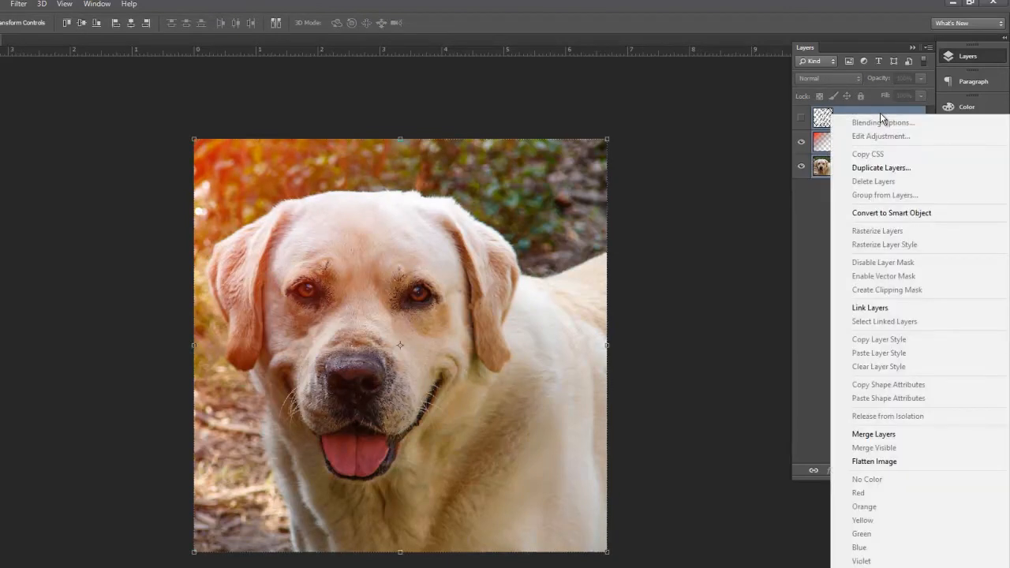
click(898, 442)
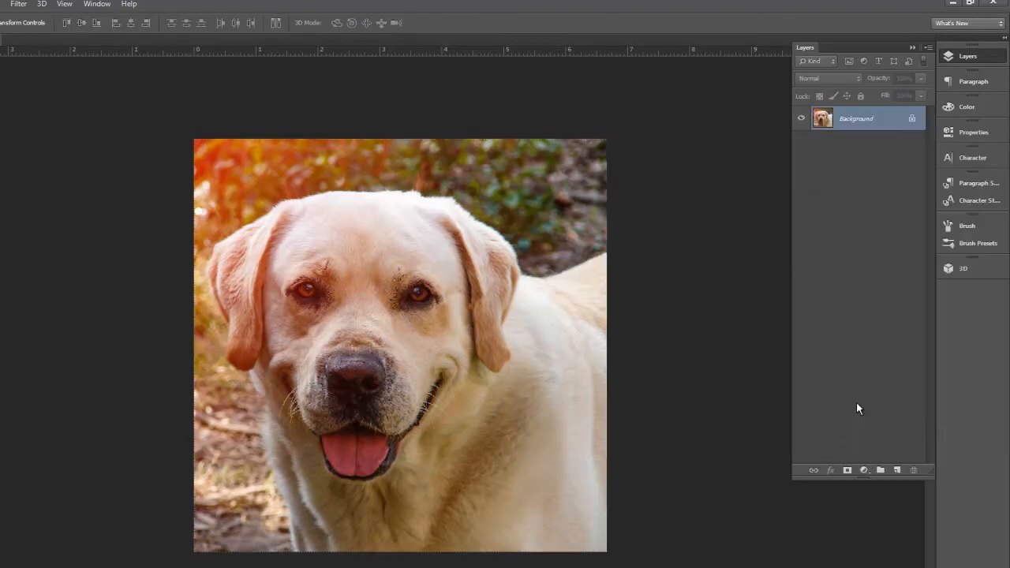
key(ctrl+plus)
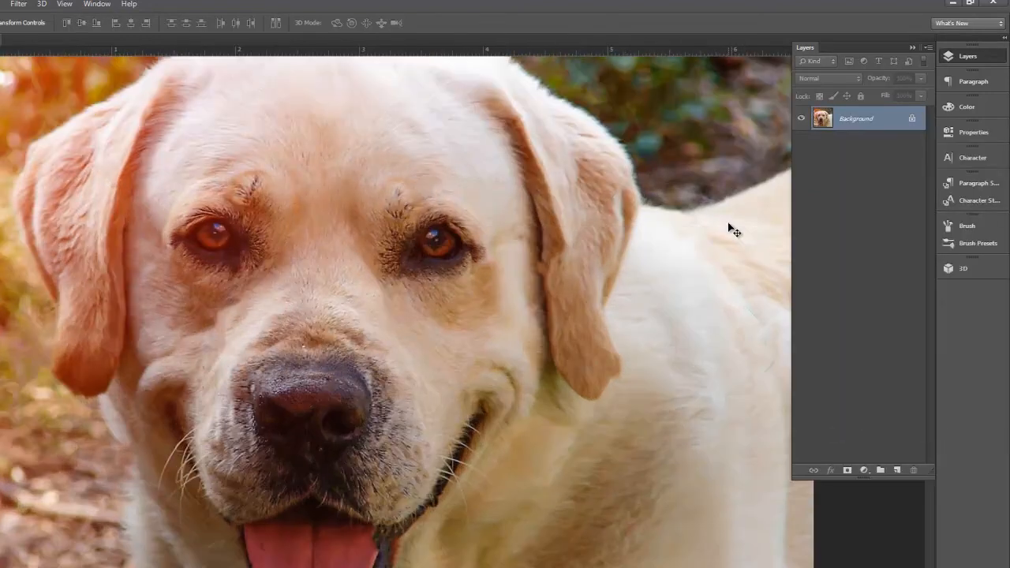
key(ctrl+minus)
key(ctrl+minus)
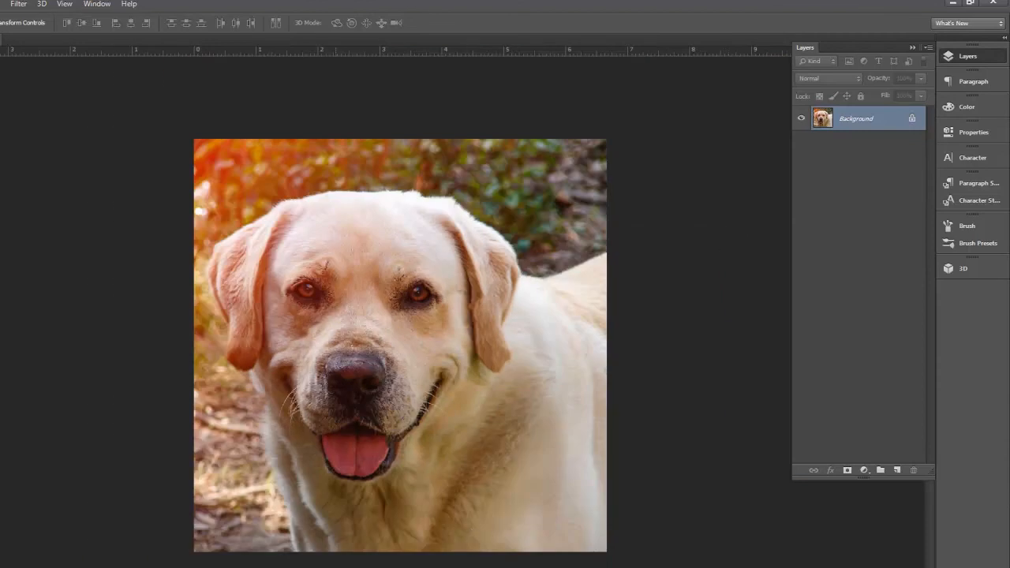
key(F10)
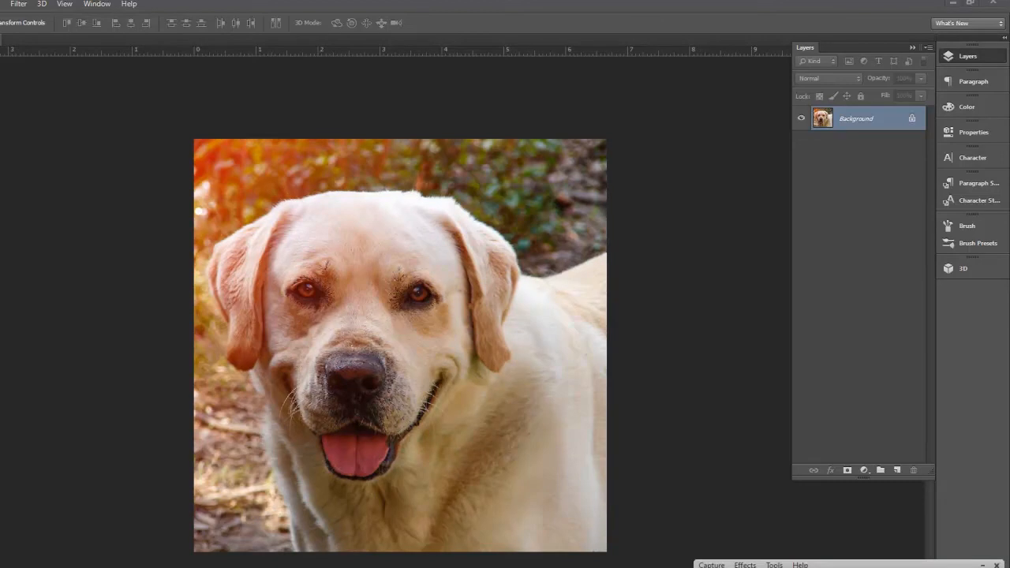